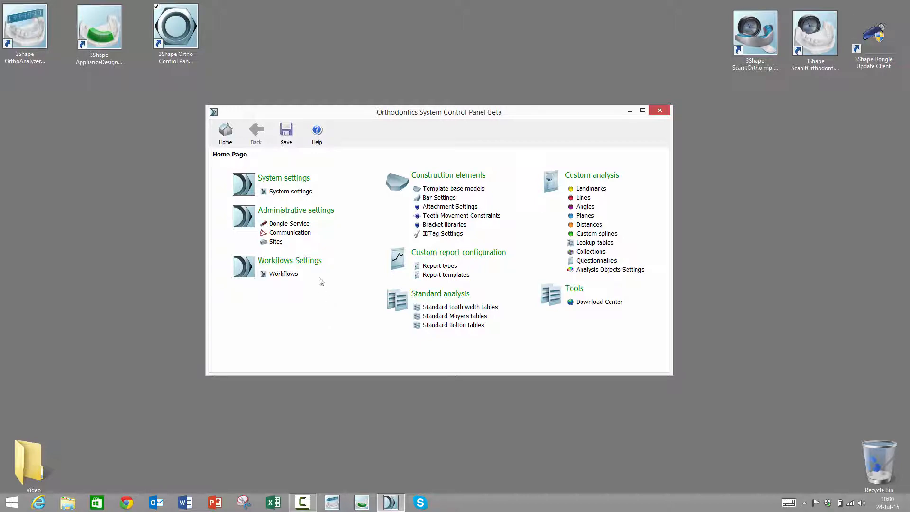
# - Open the System settings page and enlarge the window to show the Patient info custom properties section
pyautogui.click(284, 191)
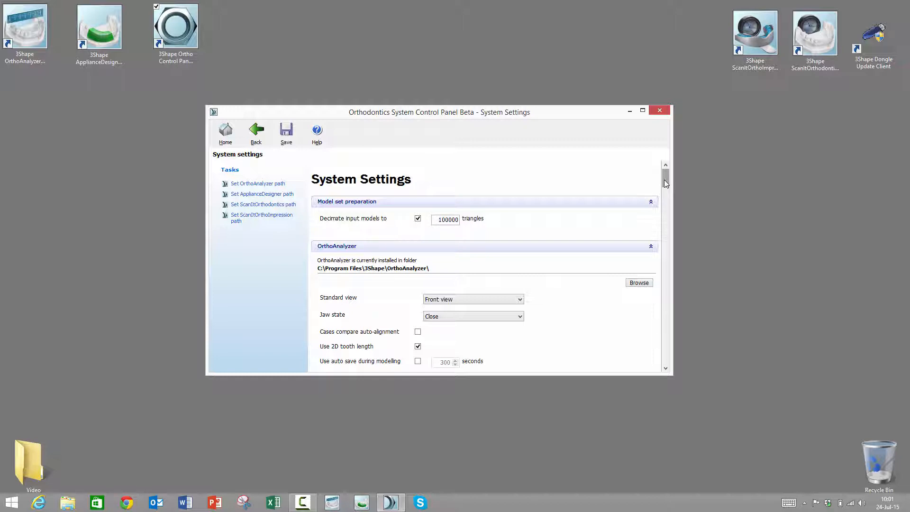
pyautogui.moveTo(666, 183); pyautogui.dragTo(666, 241)
pyautogui.moveTo(547, 105); pyautogui.dragTo(547, 15)
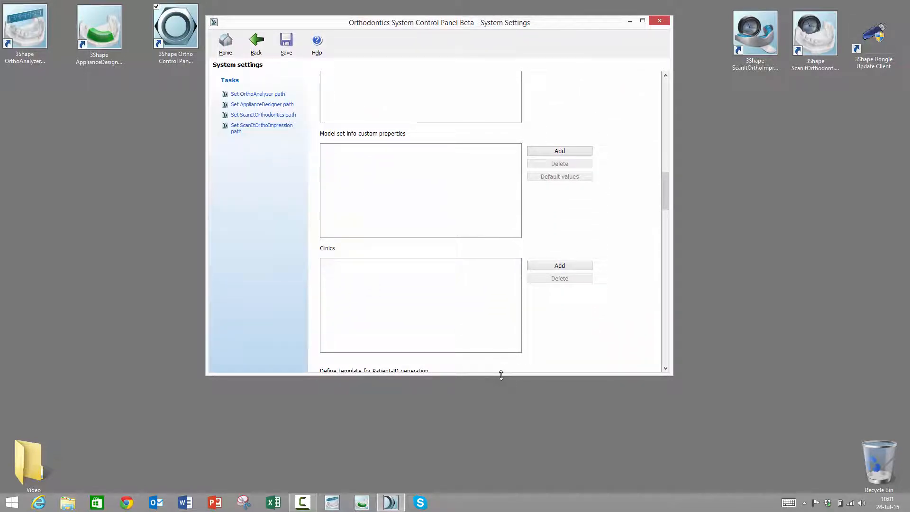
pyautogui.moveTo(501, 375); pyautogui.dragTo(500, 449)
pyautogui.moveTo(667, 225); pyautogui.dragTo(667, 200)
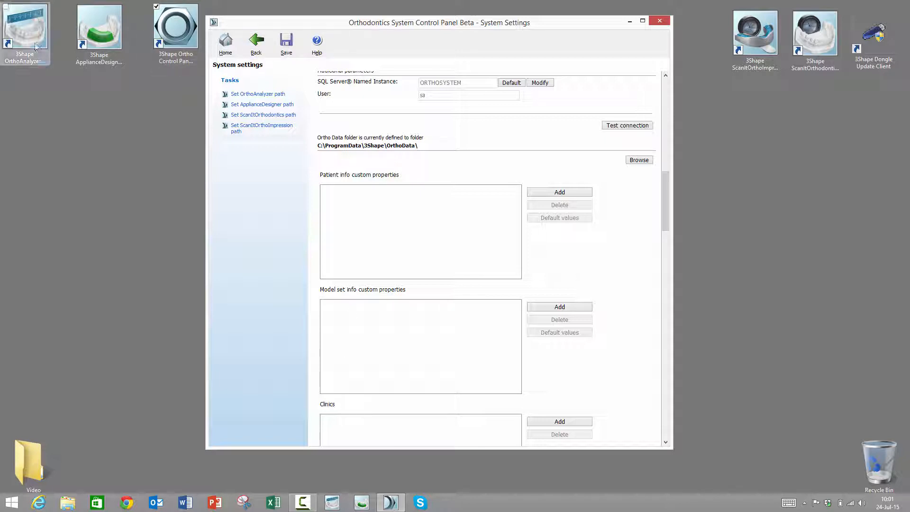
# - Launch OrthoAnalyzer and open a new patient form from the patient model set window to examine its fields
pyautogui.doubleClick(29, 16)
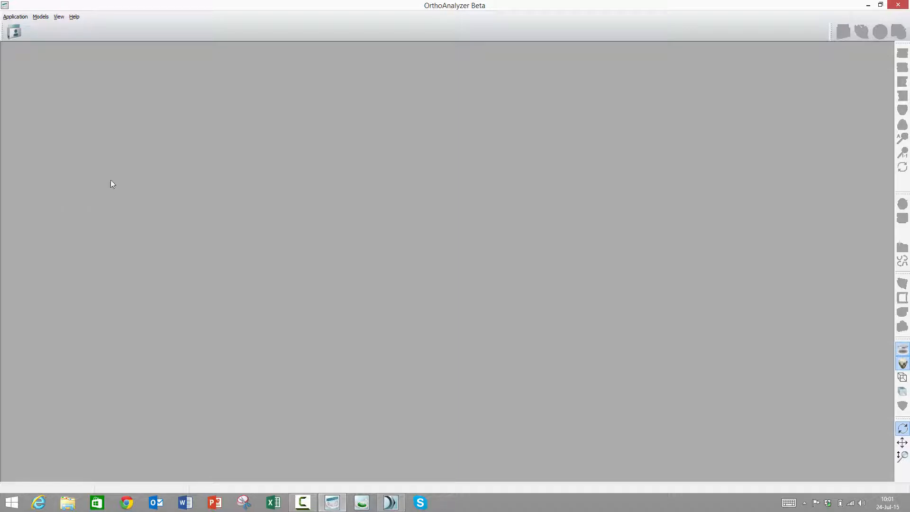
pyautogui.click(14, 33)
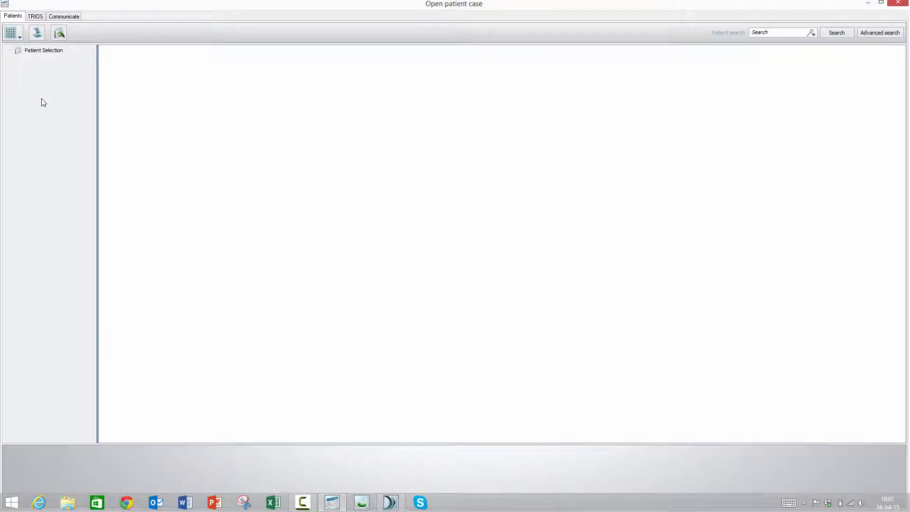
pyautogui.click(38, 35)
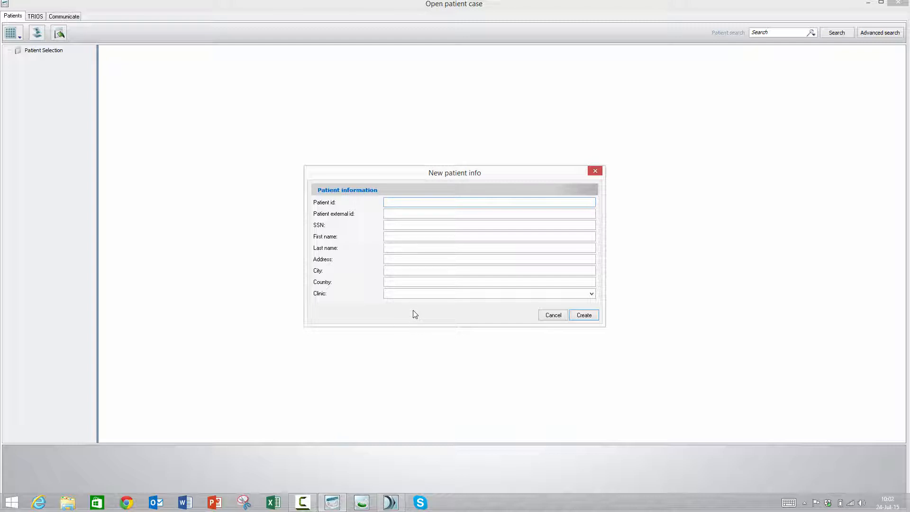
# - Switch to the Orthodontics System Control Panel, add a patient info custom property named Insurance Company and save the settings
pyautogui.click(391, 503)
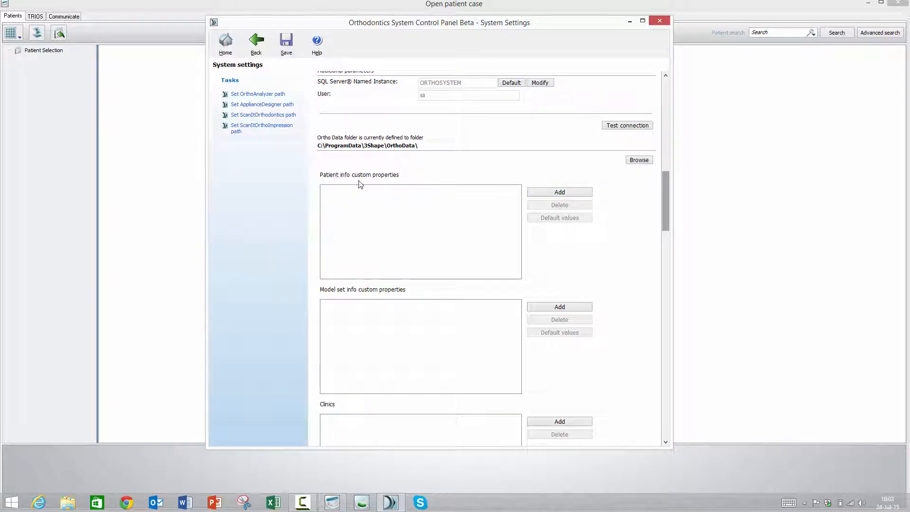
pyautogui.click(544, 195)
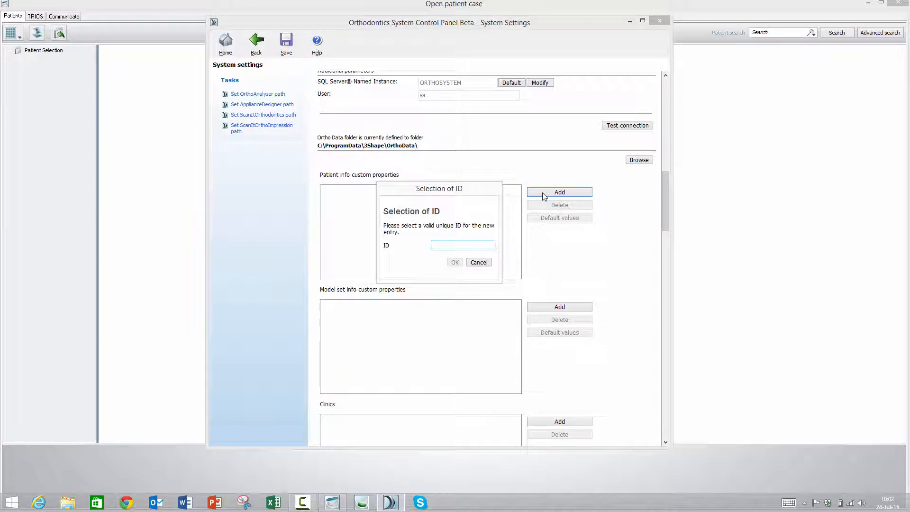
pyautogui.write('Insurance Company')
pyautogui.click(455, 263)
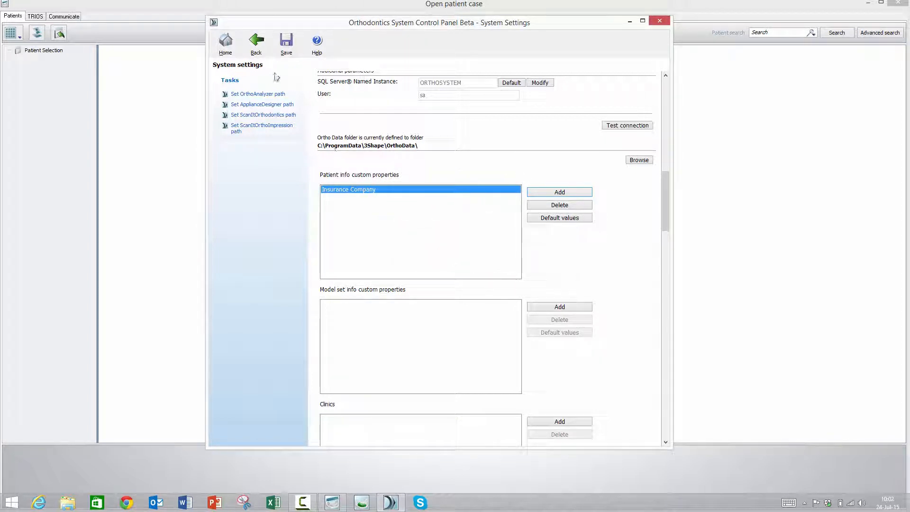
pyautogui.click(286, 47)
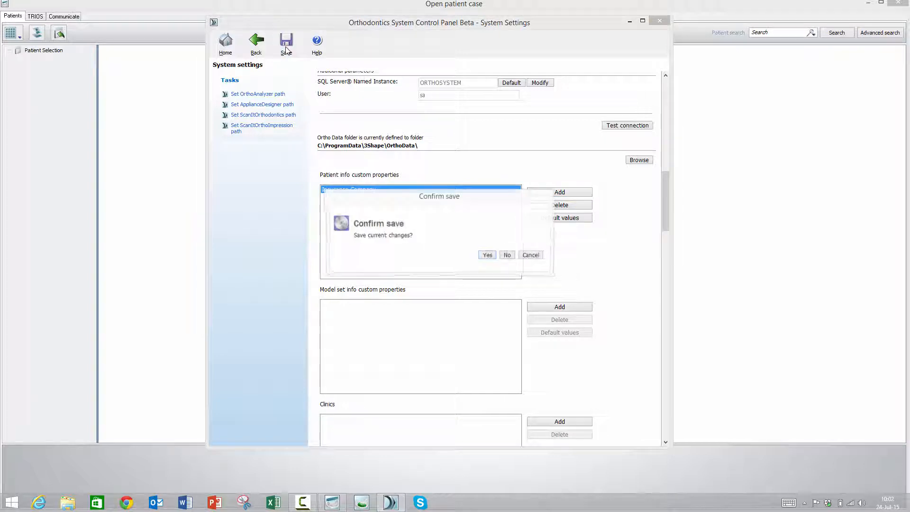
pyautogui.click(488, 255)
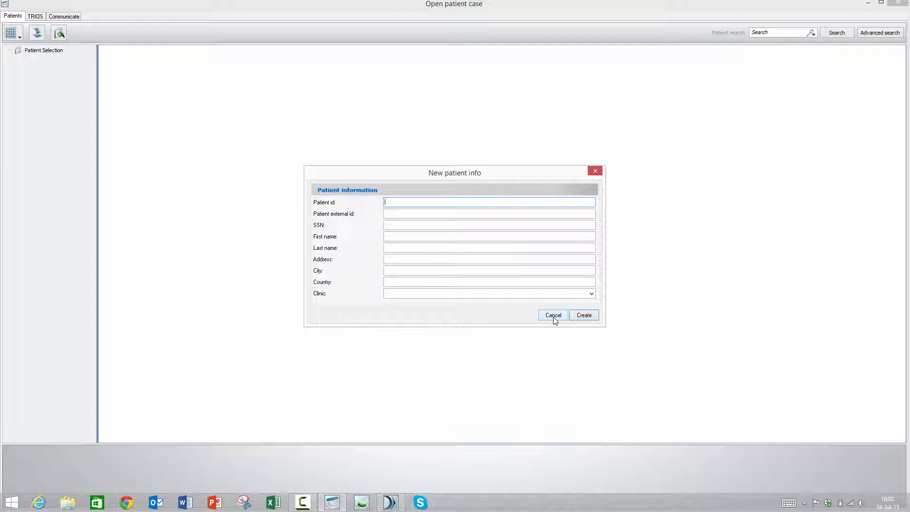
# - Restart OrthoAnalyzer, check a new patient form for the Insurance Company property, and close the program without creating a patient
pyautogui.click(553, 317)
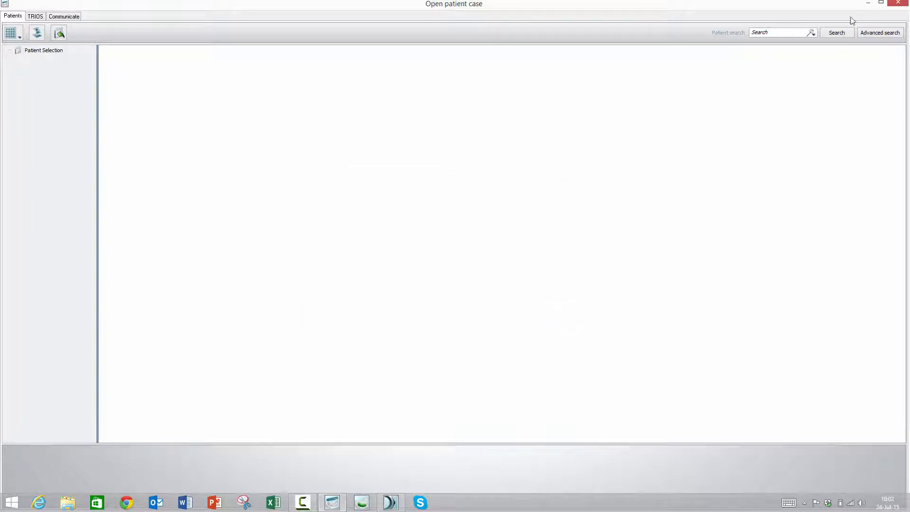
pyautogui.click(903, 4)
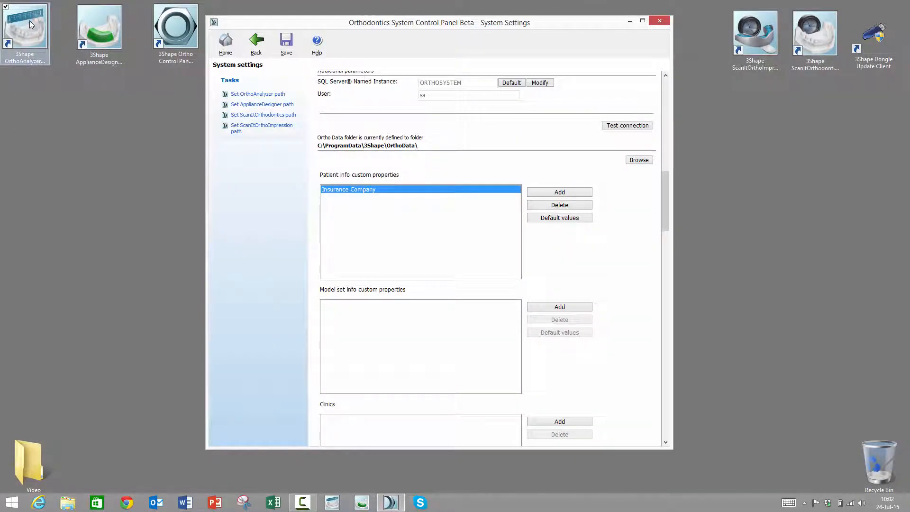
pyautogui.doubleClick(26, 26)
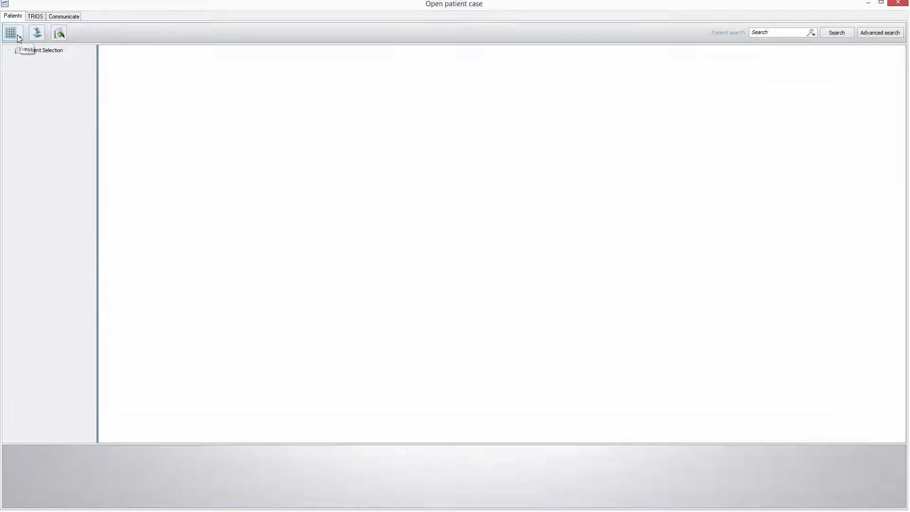
pyautogui.click(38, 33)
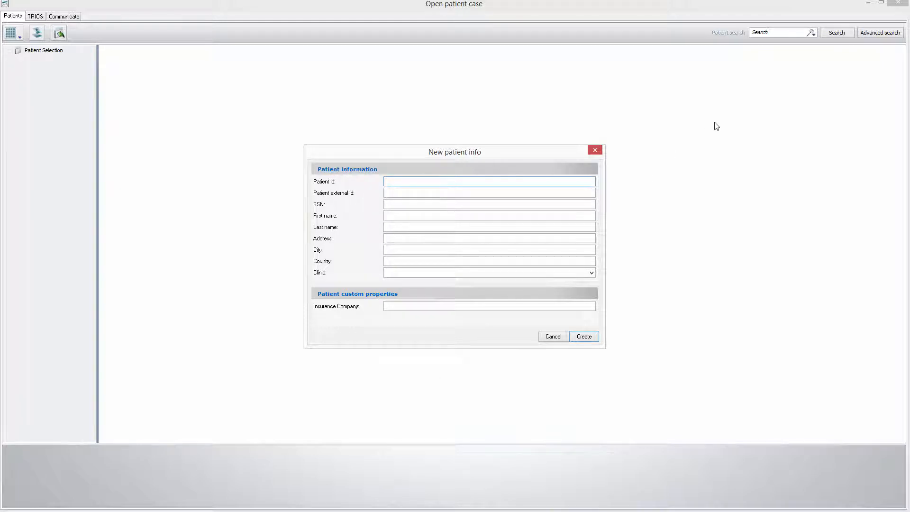
pyautogui.click(550, 337)
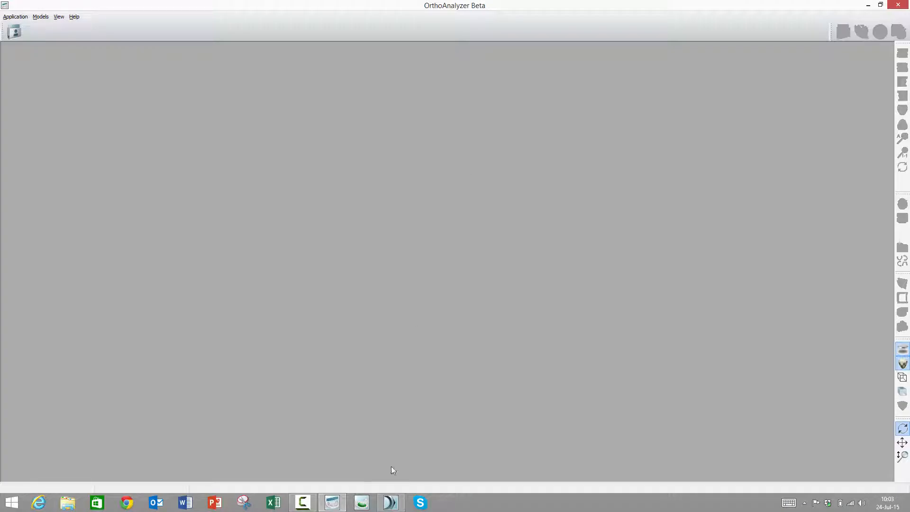
pyautogui.click(899, 5)
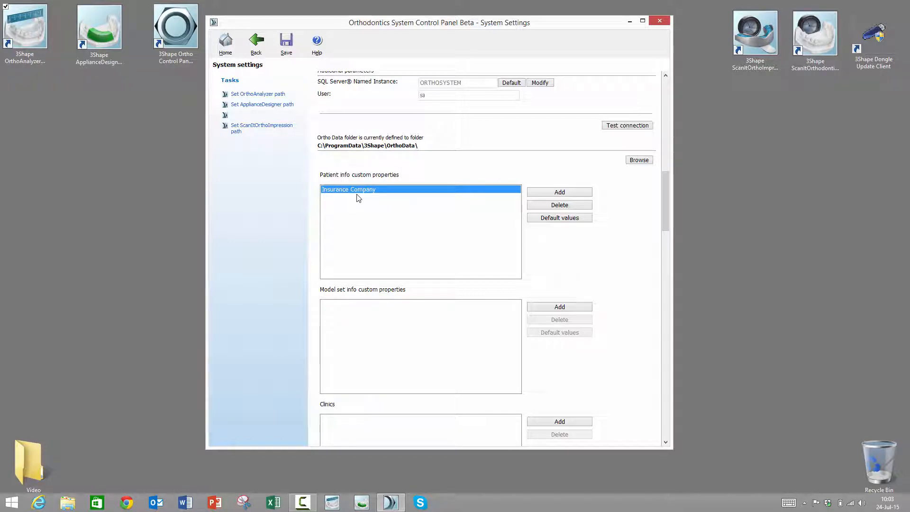
# - Add Global Insurance as a default value of the Insurance Company patient property
pyautogui.click(556, 223)
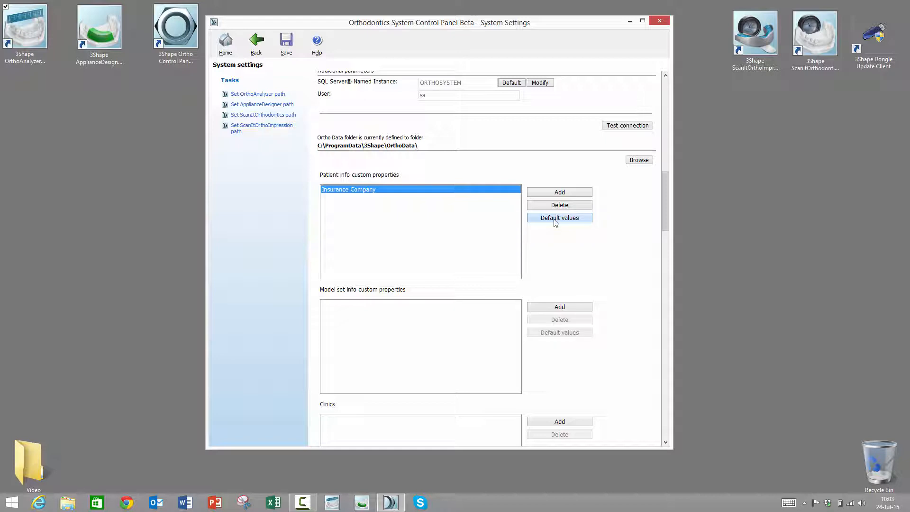
pyautogui.click(556, 220)
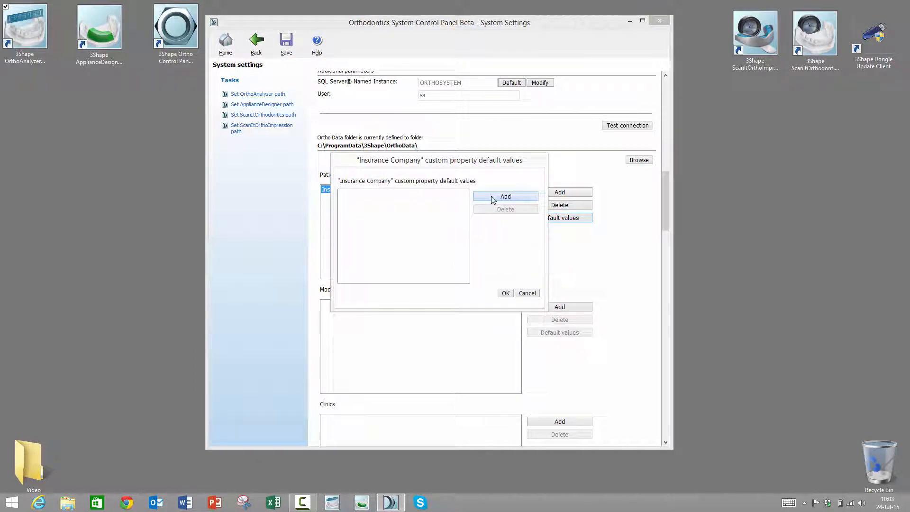
pyautogui.click(493, 199)
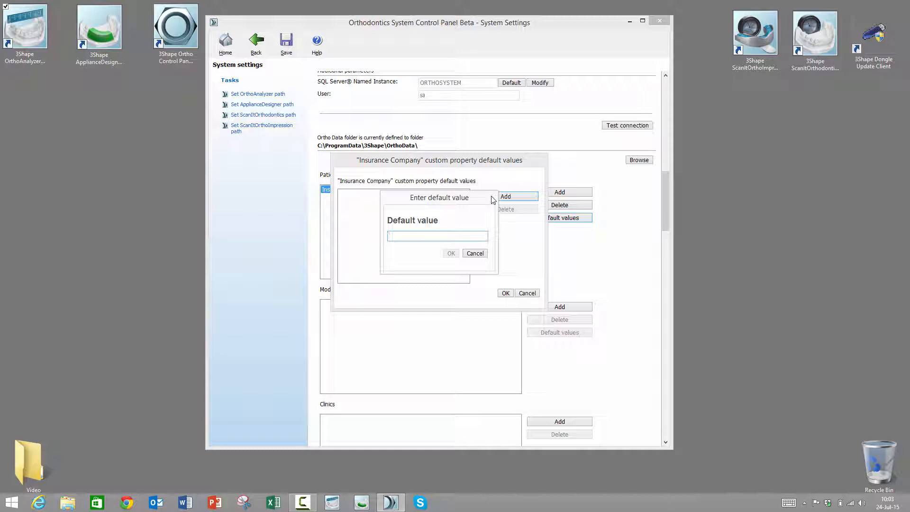
pyautogui.write('Global Insurance')
pyautogui.click(451, 254)
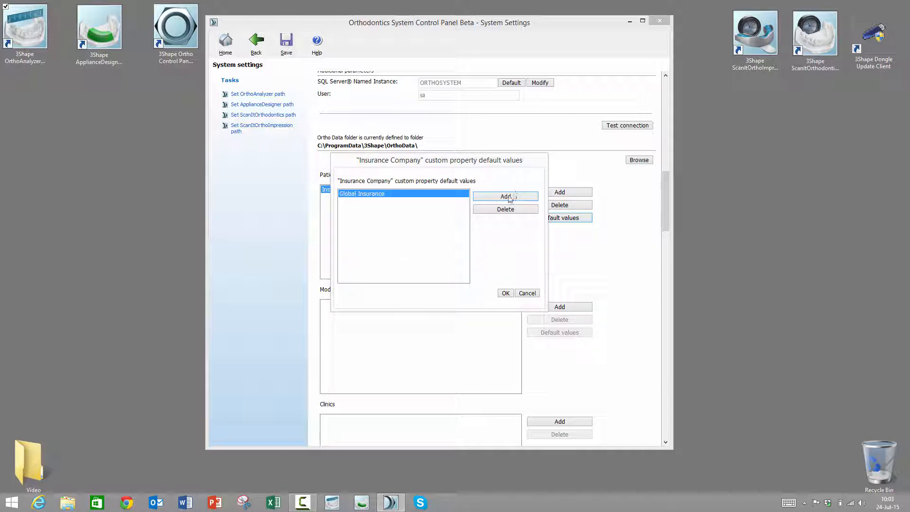
# - Add Perfect Insurance as another default value of the Insurance Company property and save the settings
pyautogui.click(508, 197)
pyautogui.write('Perfect Ins')
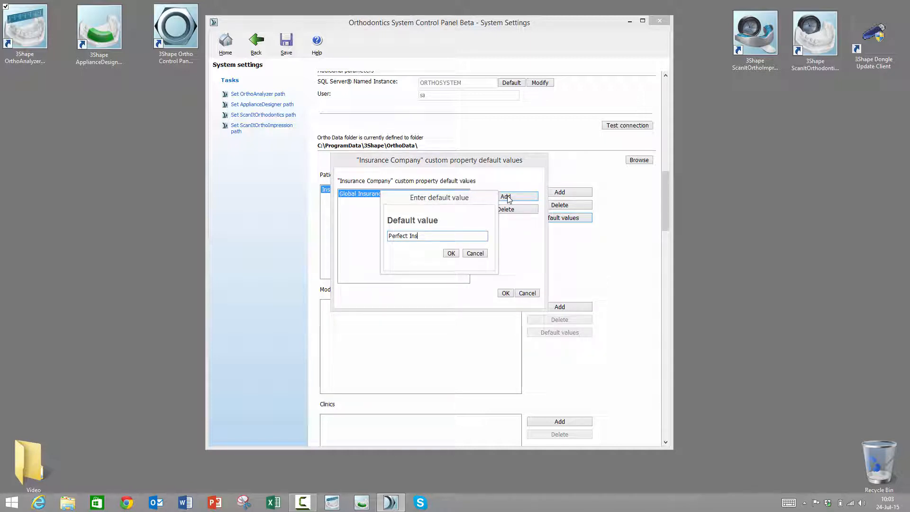
pyautogui.write('urANCE')
pyautogui.click(451, 253)
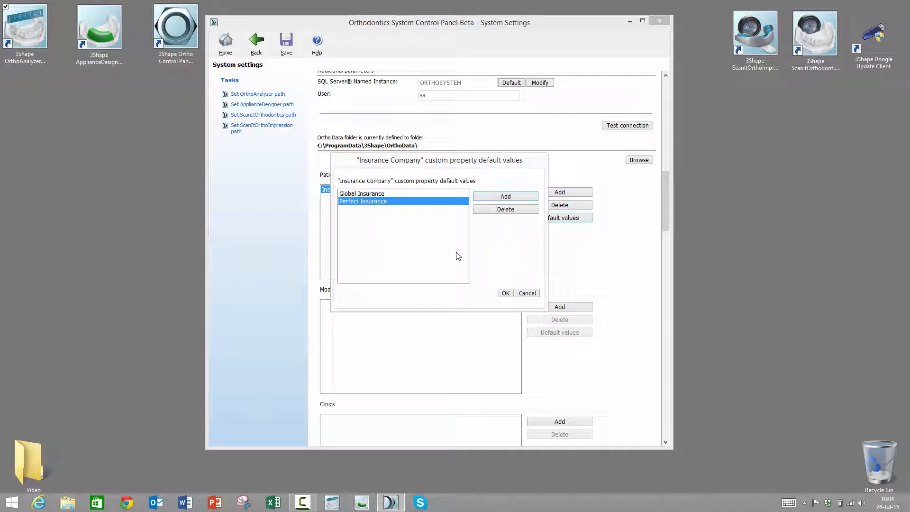
pyautogui.click(506, 293)
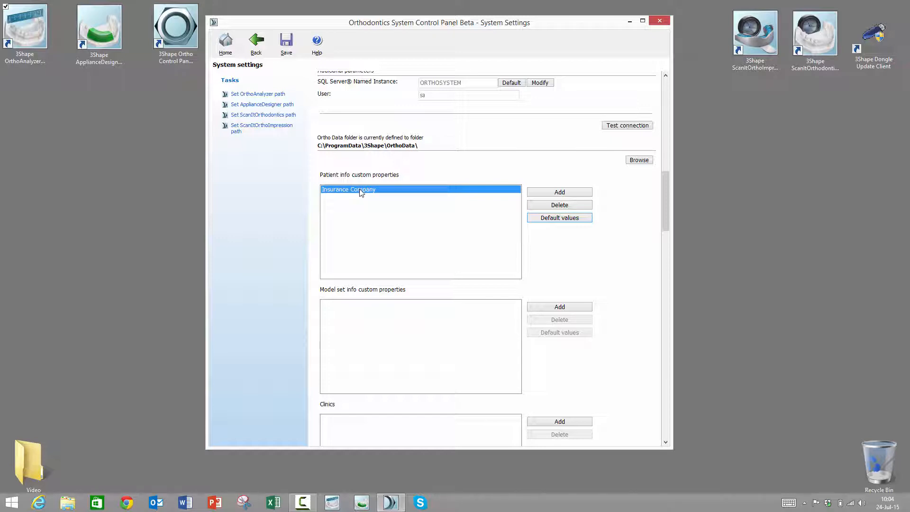
pyautogui.click(287, 53)
pyautogui.click(487, 257)
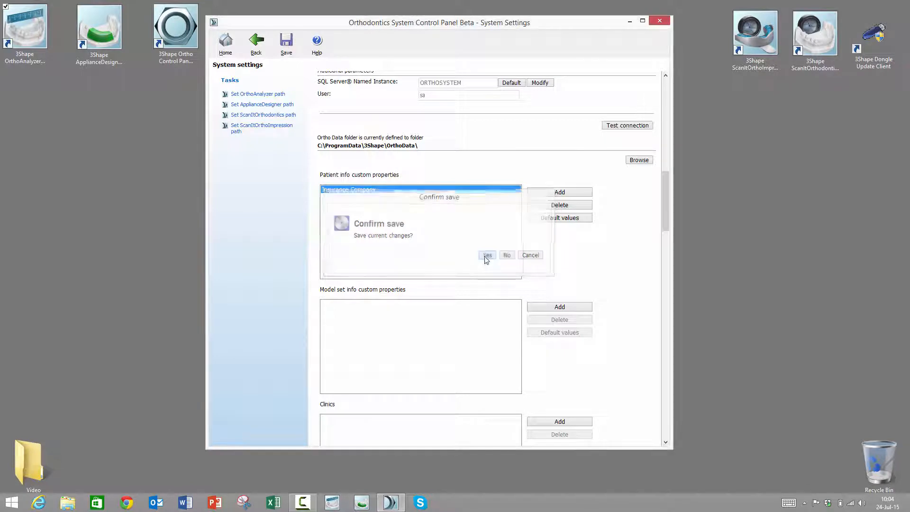
# - Reopen OrthoAnalyzer, inspect the Insurance Company choices in a new patient form, and exit without creating a patient
pyautogui.click(39, 36)
pyautogui.doubleClick(38, 36)
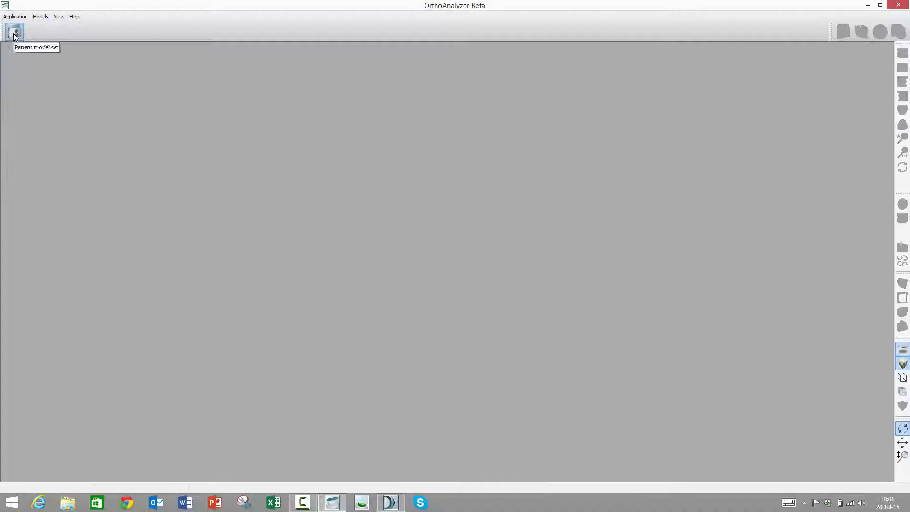
pyautogui.click(13, 33)
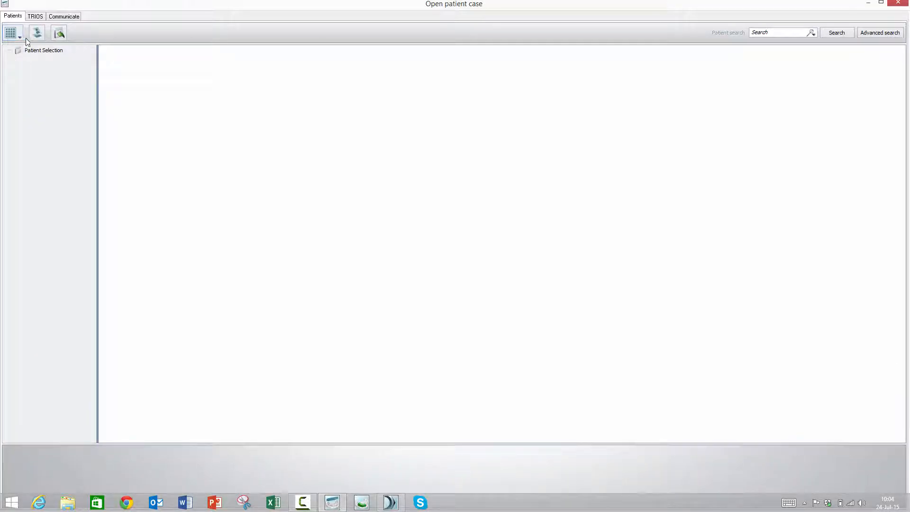
pyautogui.click(37, 32)
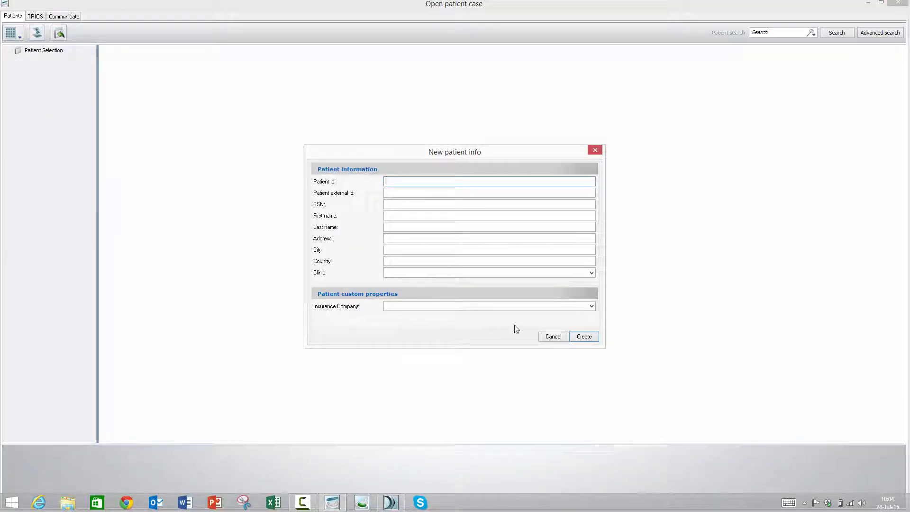
pyautogui.click(592, 306)
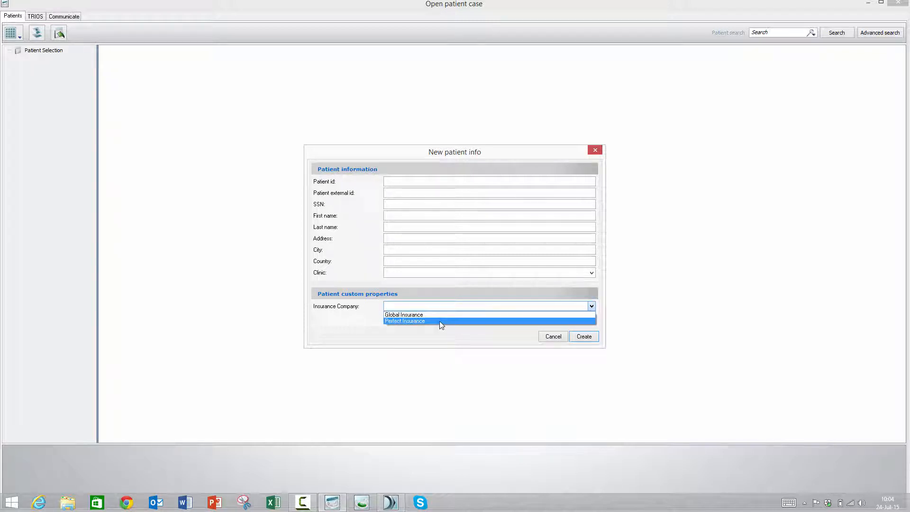
pyautogui.click(439, 307)
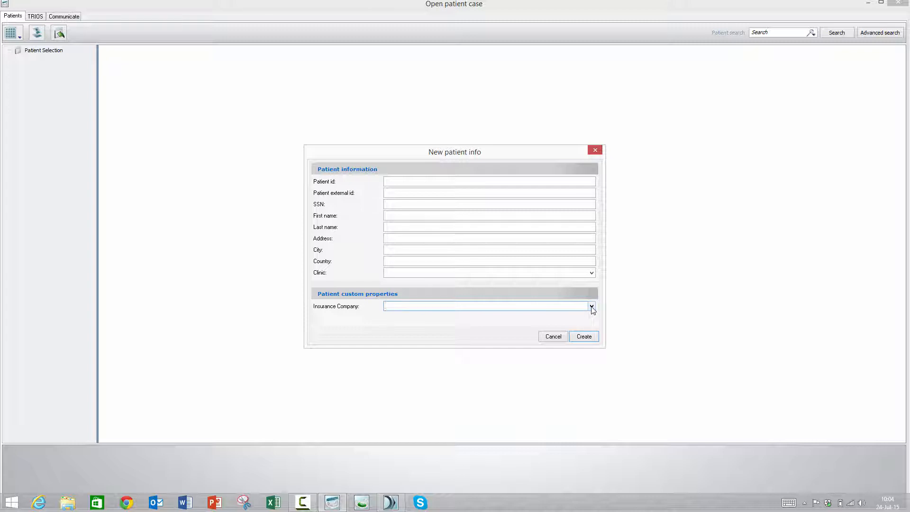
pyautogui.click(551, 338)
pyautogui.click(905, 3)
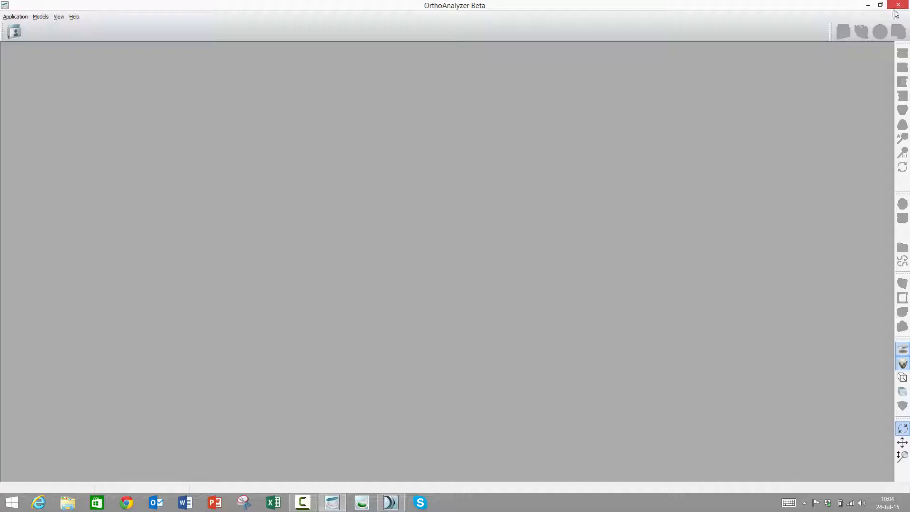
pyautogui.click(898, 5)
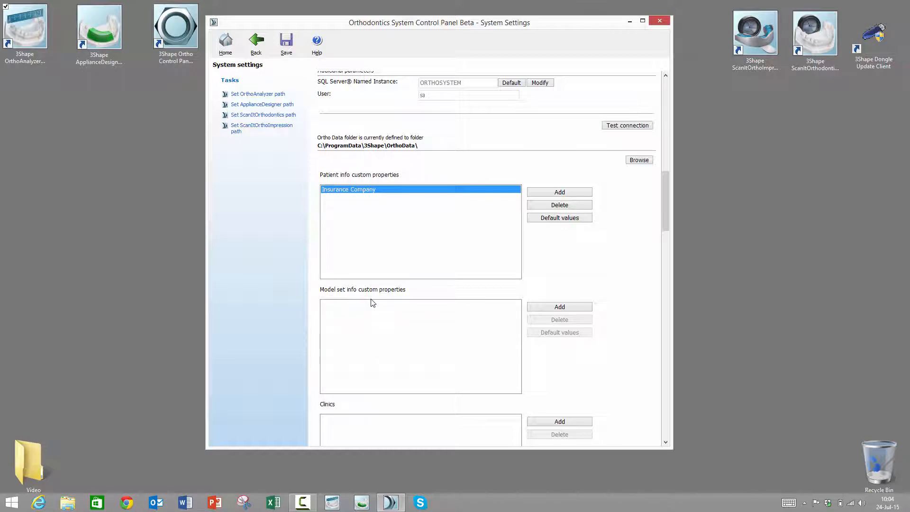
# - Add a model set info custom property named Status in the system settings
pyautogui.click(560, 308)
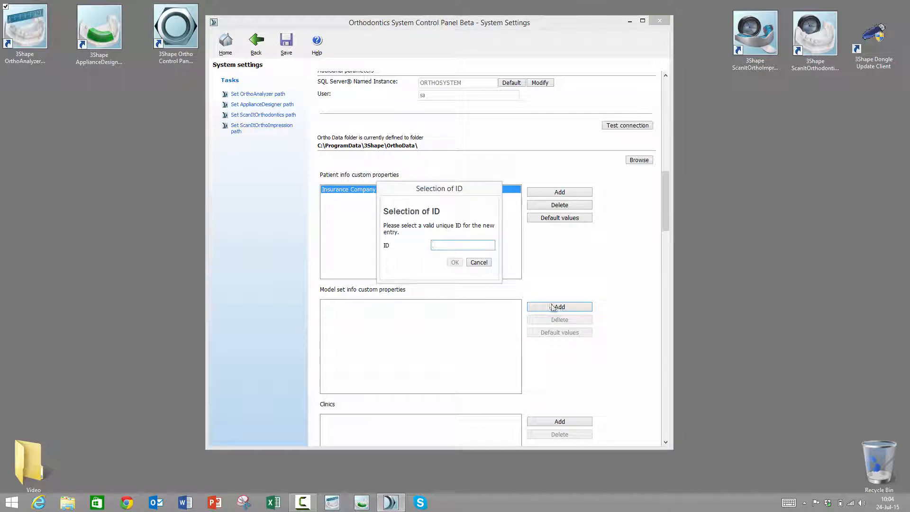
pyautogui.write('Status')
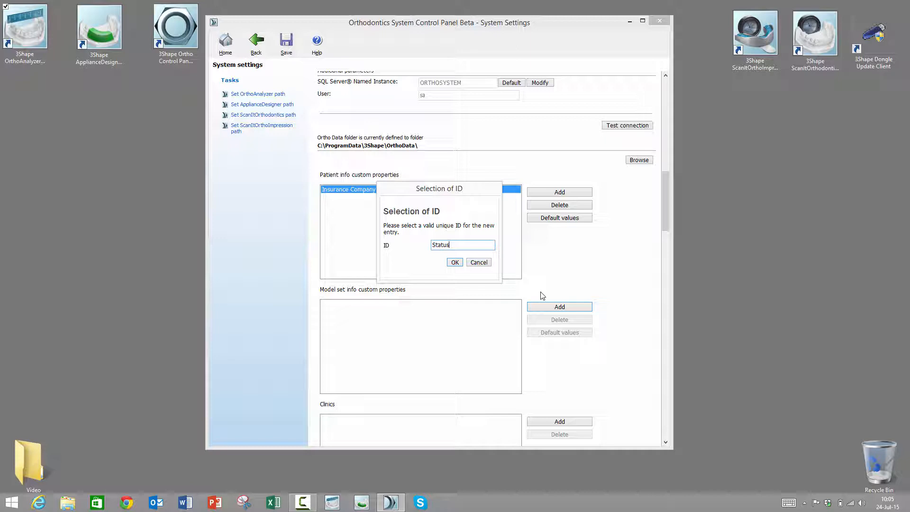
pyautogui.click(454, 262)
# - Add A, B and C as default values of the Status model set property and save the settings
pyautogui.click(553, 334)
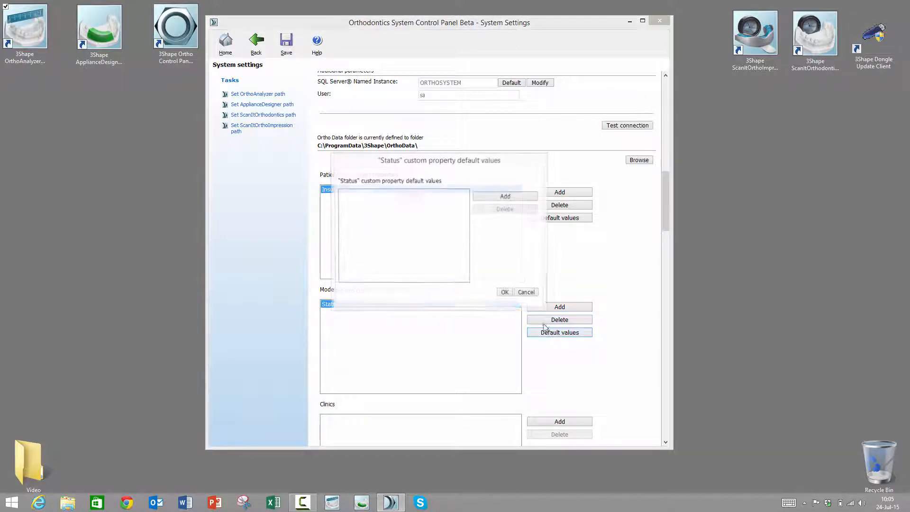
pyautogui.click(529, 197)
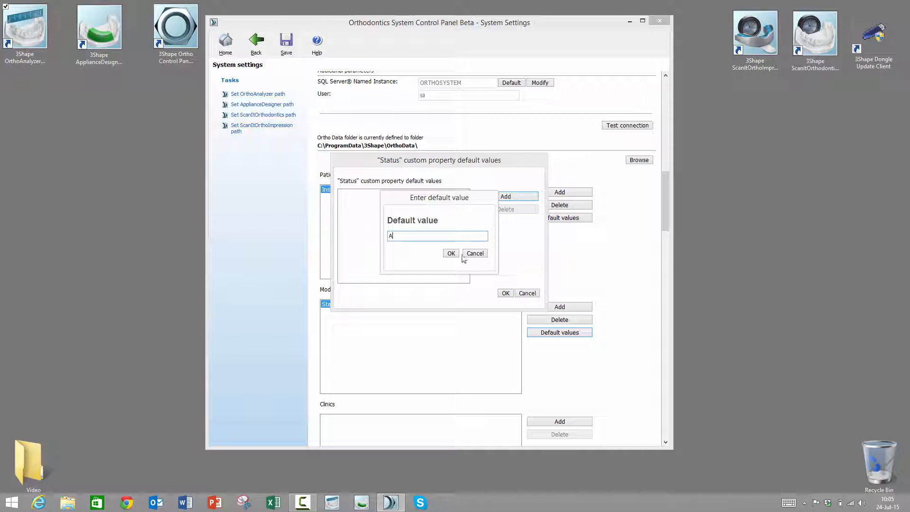
pyautogui.click(452, 254)
pyautogui.click(502, 197)
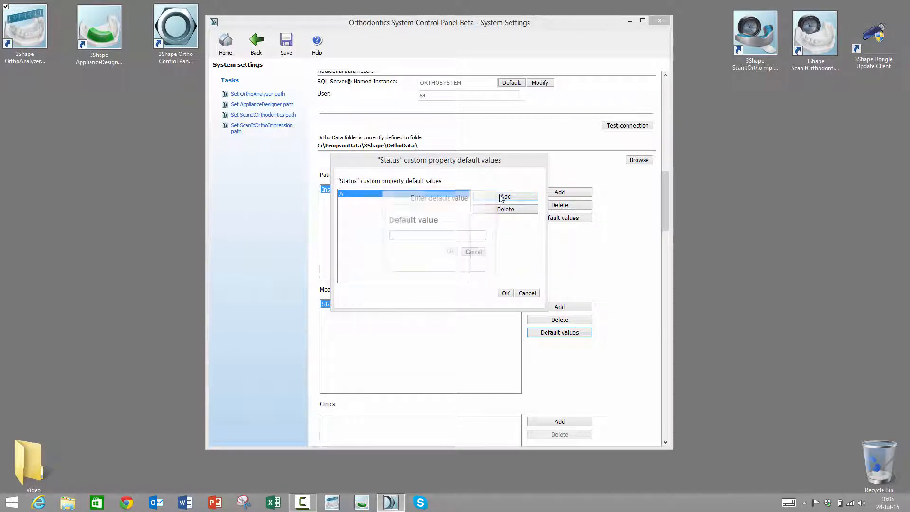
pyautogui.write('B')
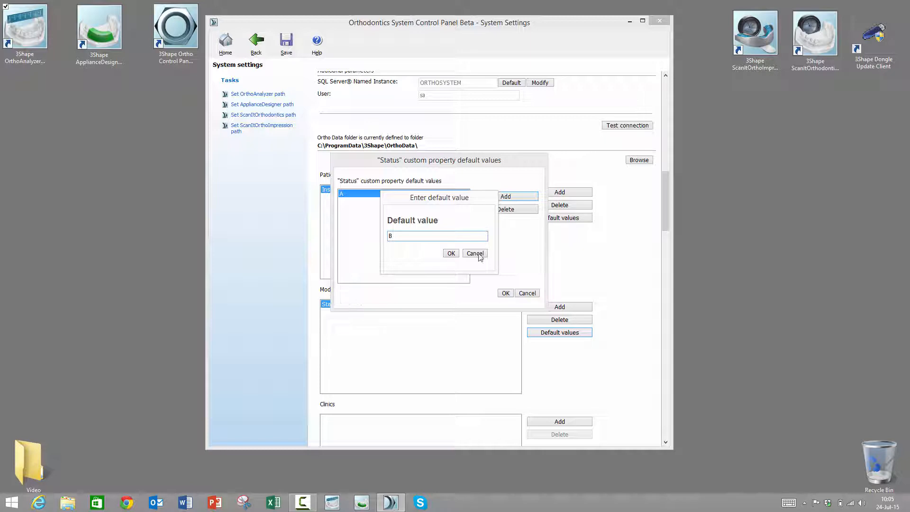
pyautogui.click(451, 254)
pyautogui.click(503, 198)
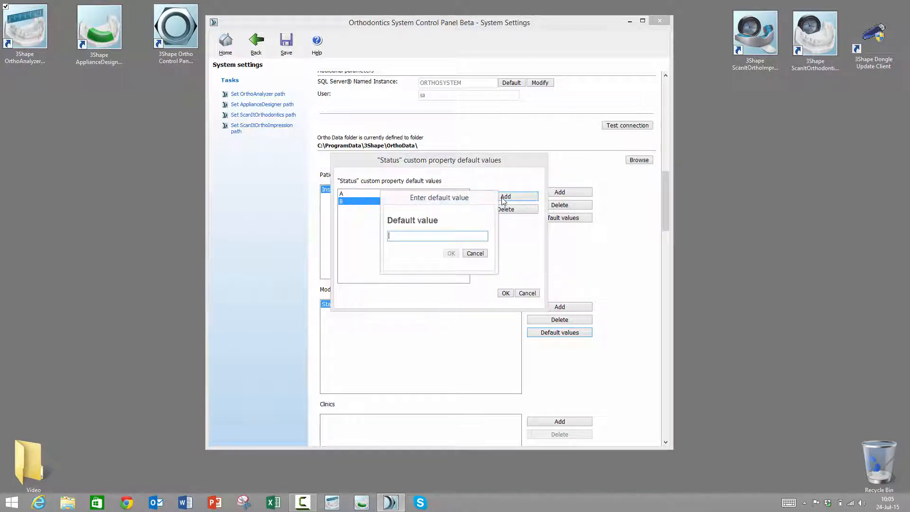
pyautogui.write('C')
pyautogui.click(451, 254)
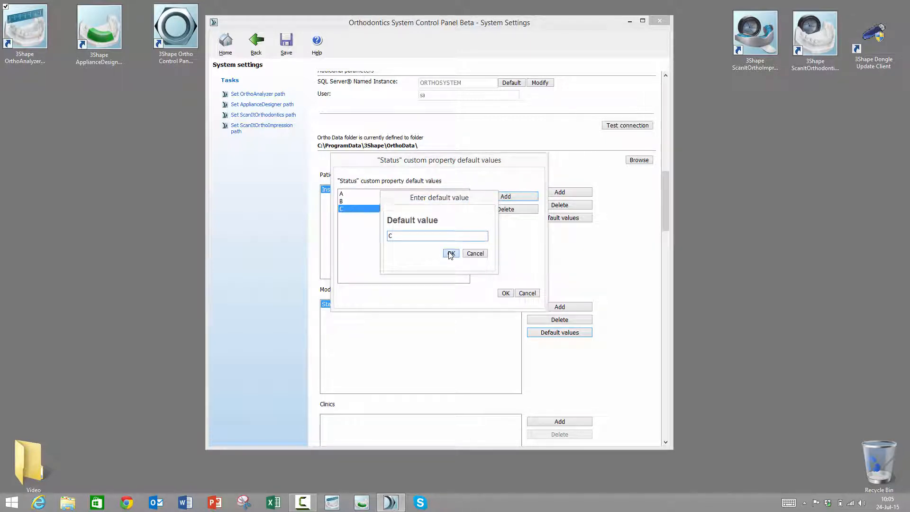
pyautogui.click(506, 294)
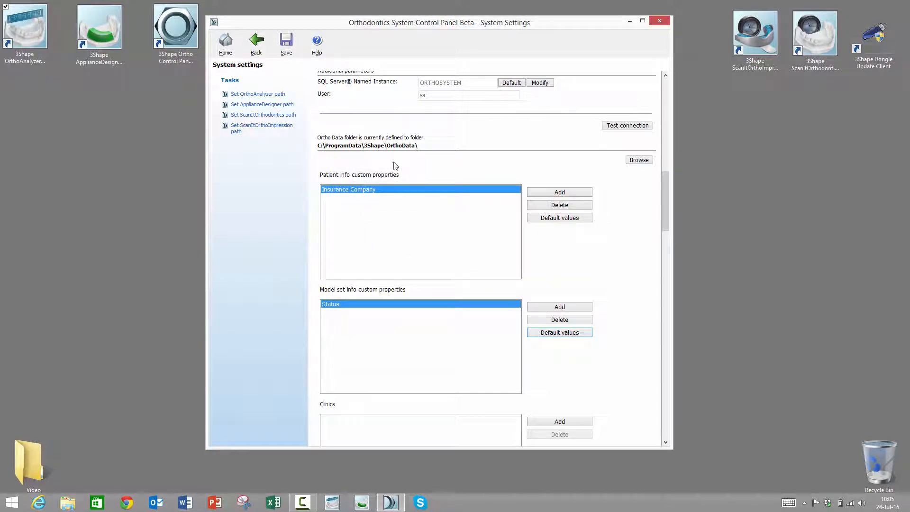
pyautogui.click(298, 50)
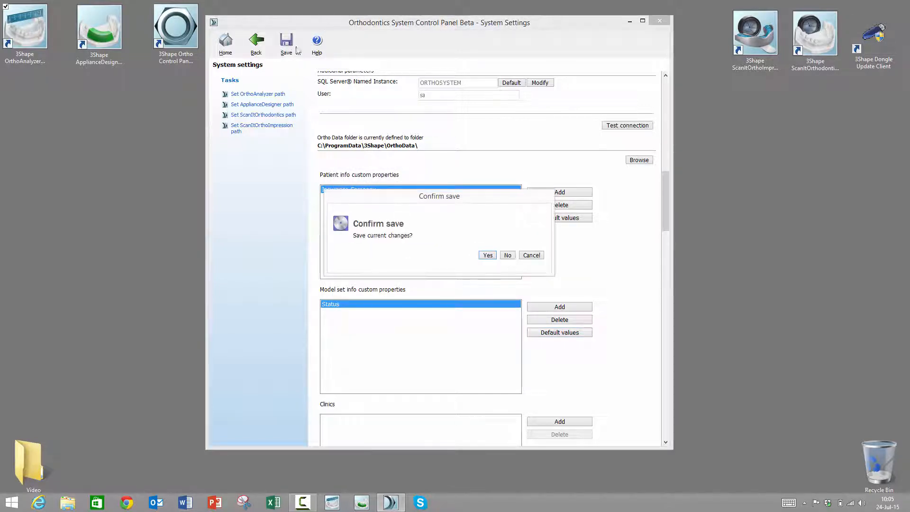
pyautogui.click(488, 255)
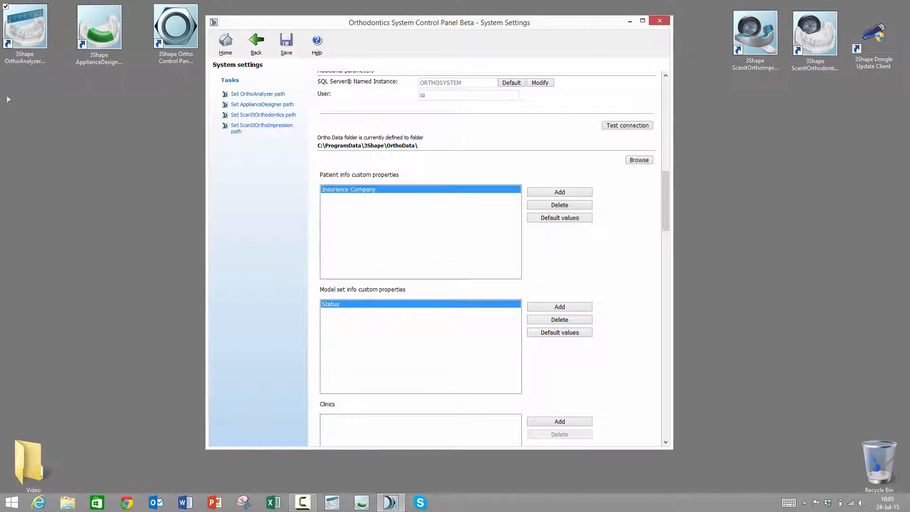
# - Switch to OrthoAnalyzer, list all patients, and open a new model set form for the third patient in the list
pyautogui.doubleClick(21, 33)
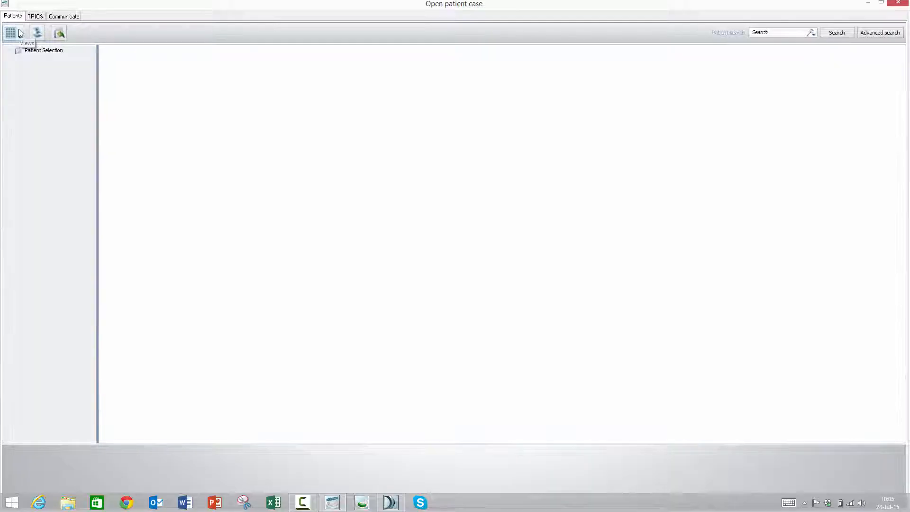
pyautogui.click(837, 34)
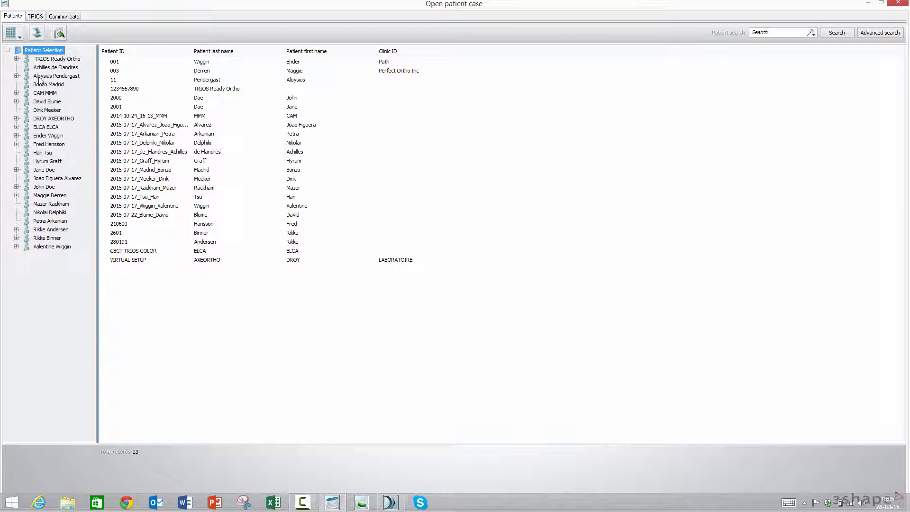
pyautogui.click(39, 77)
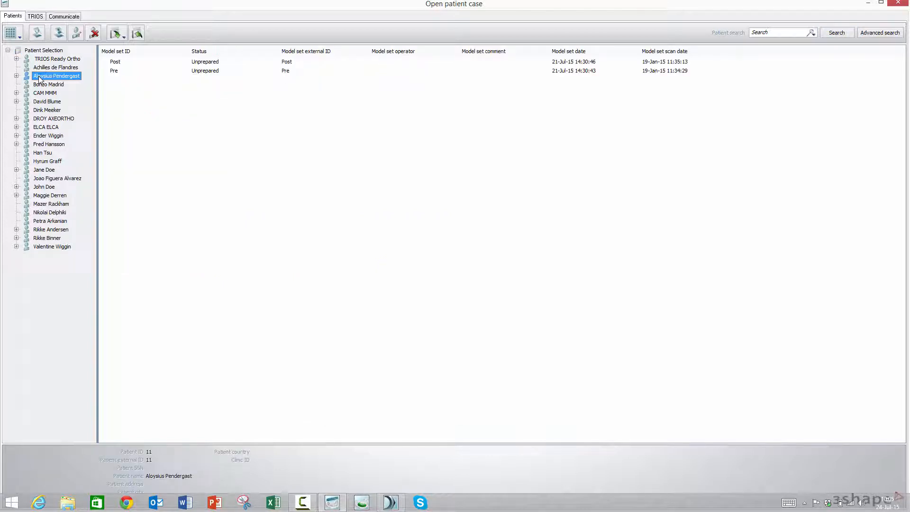
pyautogui.rightClick(40, 79)
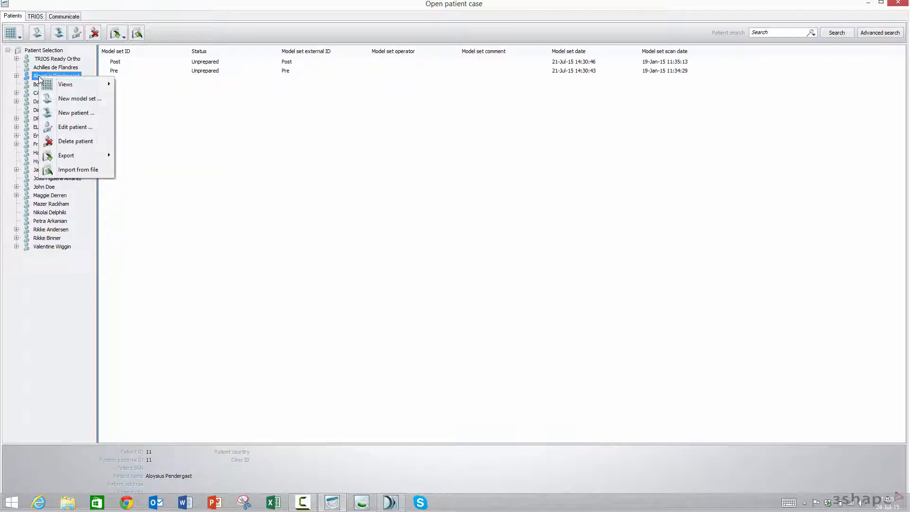
pyautogui.click(72, 99)
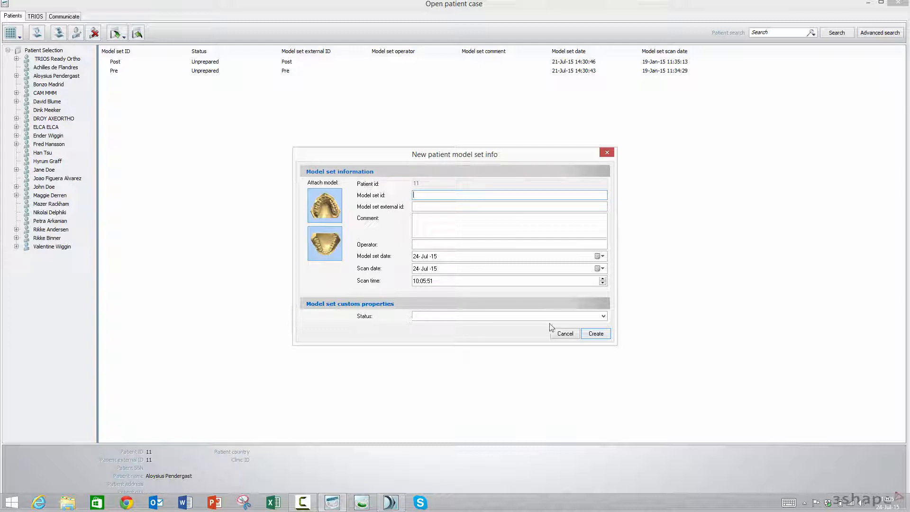
# - Inspect the Status choices in the new model set form, cancel it without creating a model set, and exit OrthoAnalyzer
pyautogui.click(604, 316)
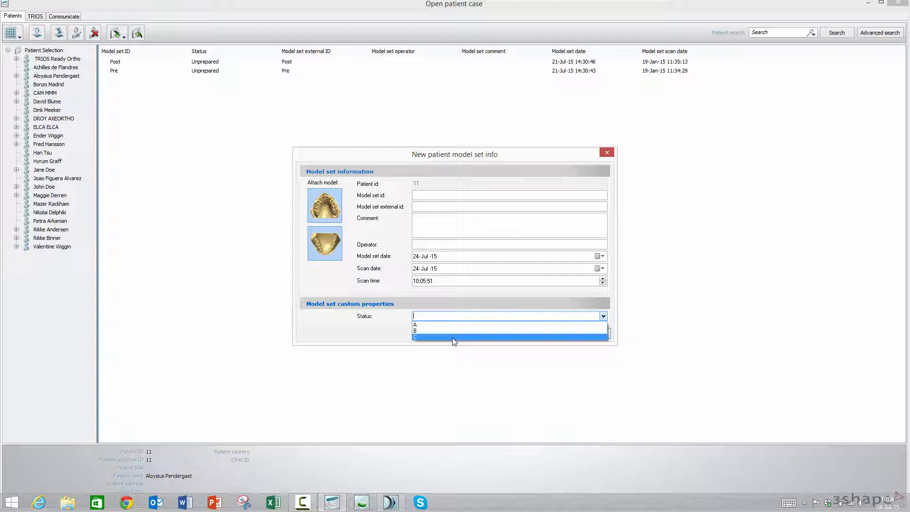
pyautogui.click(350, 337)
pyautogui.click(565, 334)
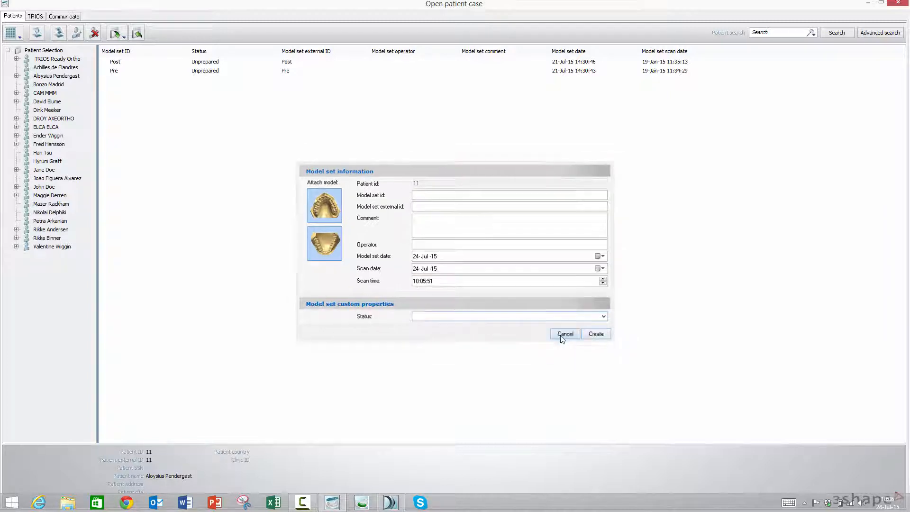
pyautogui.click(896, 5)
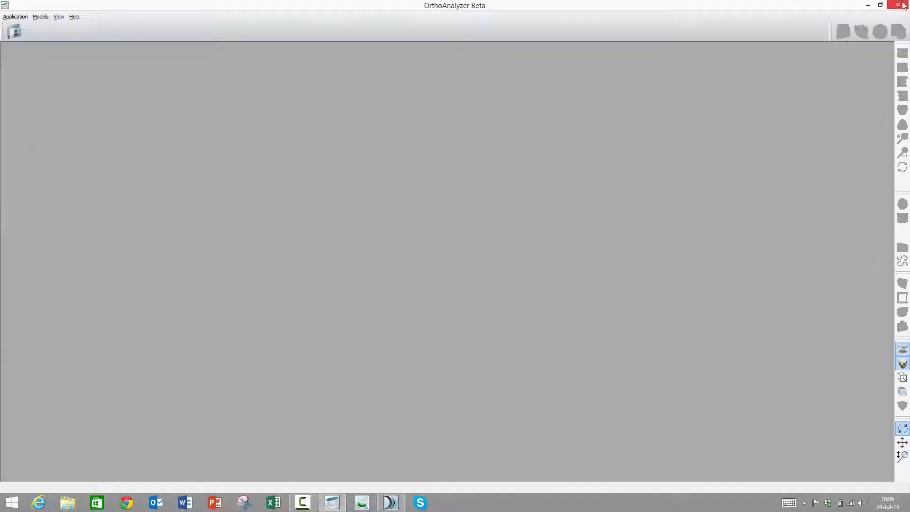
pyautogui.click(896, 5)
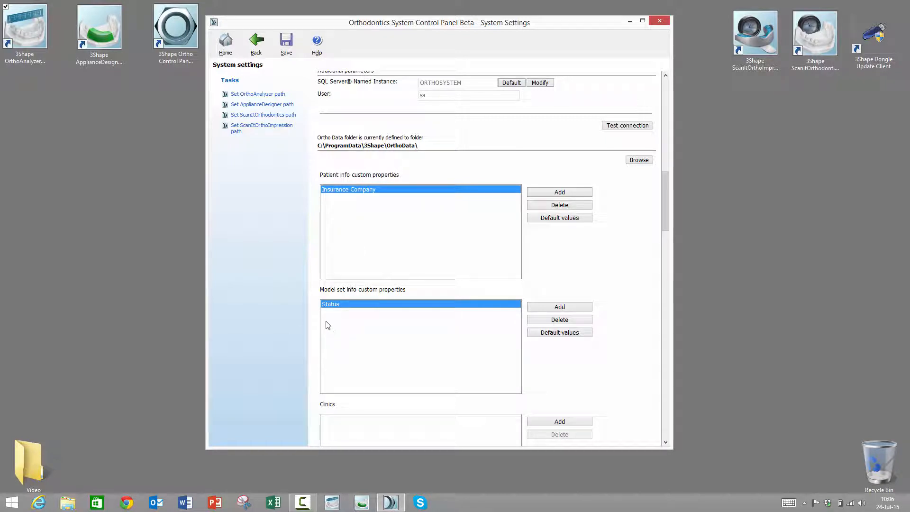
# - Add the clinics Best Ortho and Perfect Ortho in the system settings and save the changes
pyautogui.moveTo(666, 222); pyautogui.dragTo(666, 250)
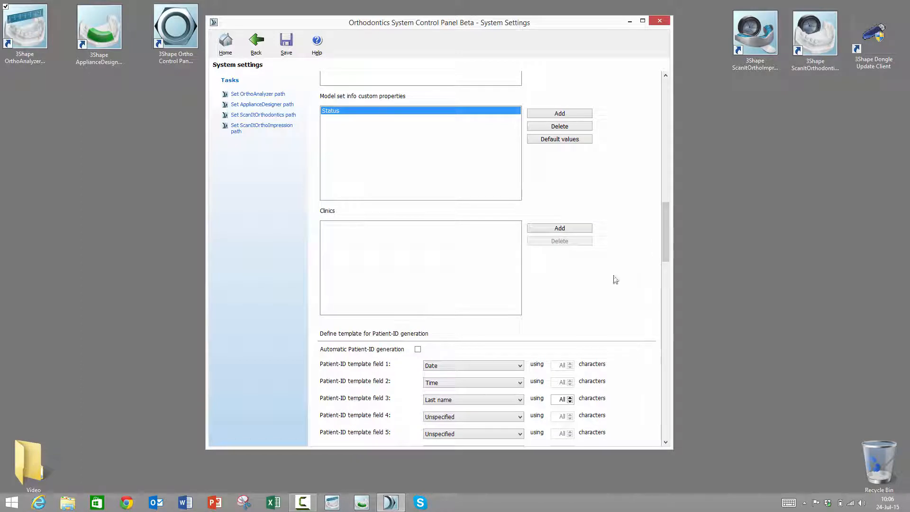
pyautogui.click(551, 231)
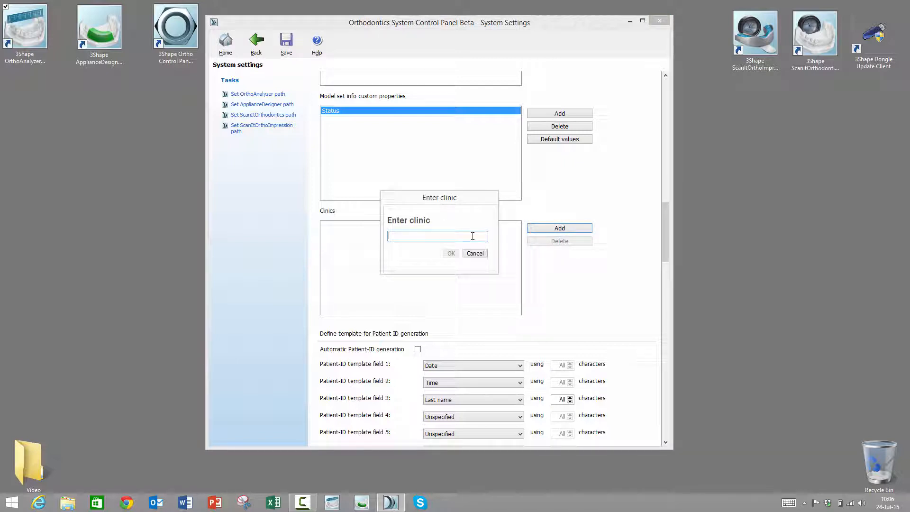
pyautogui.write('Best Ortho')
pyautogui.click(450, 253)
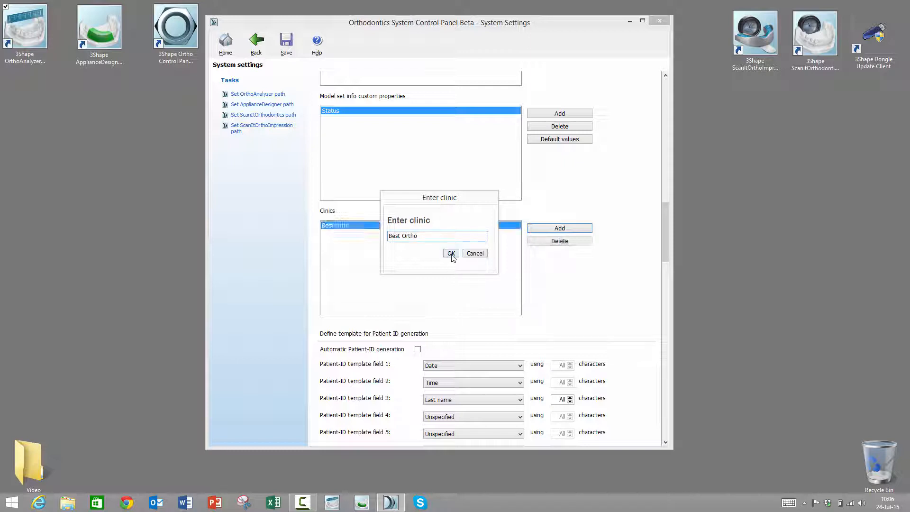
pyautogui.click(547, 232)
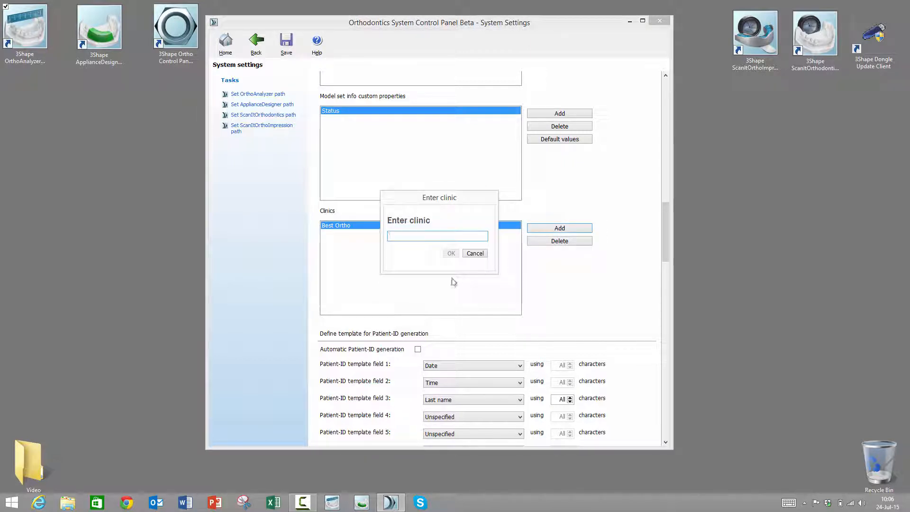
pyautogui.write('Perfect Ortho')
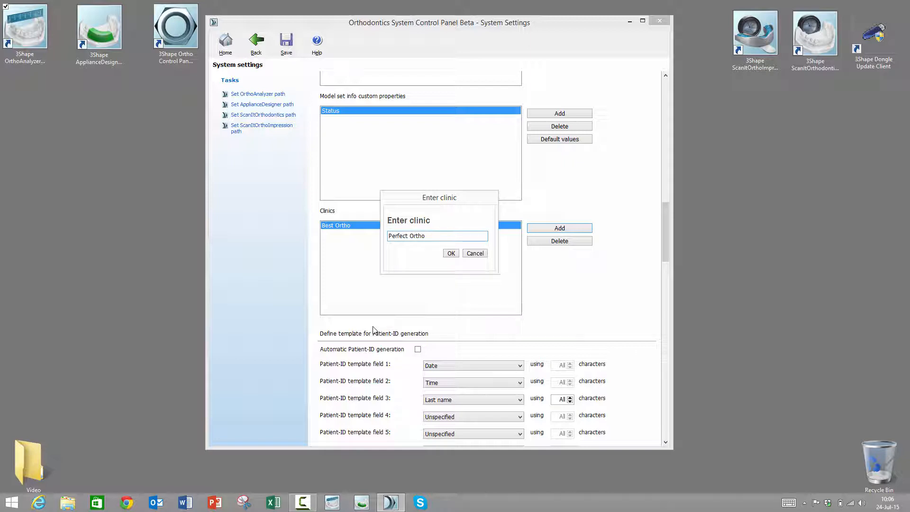
pyautogui.click(451, 253)
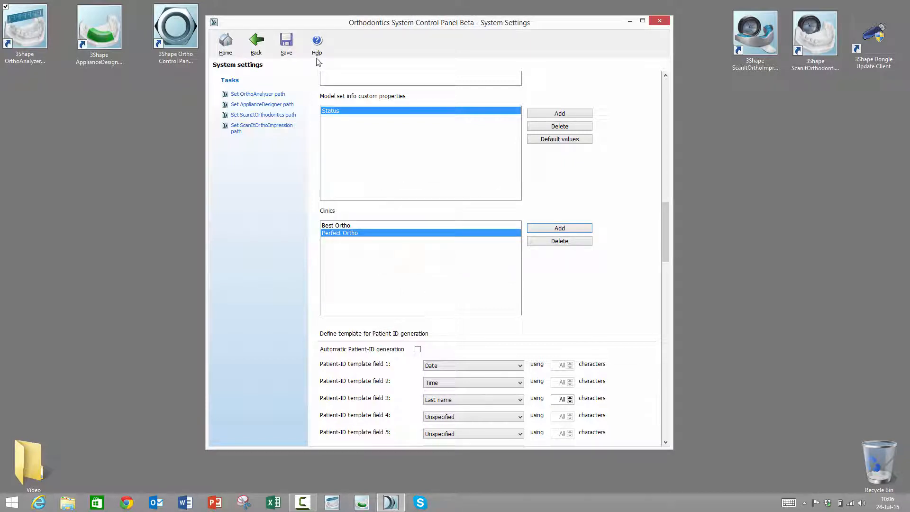
pyautogui.click(287, 46)
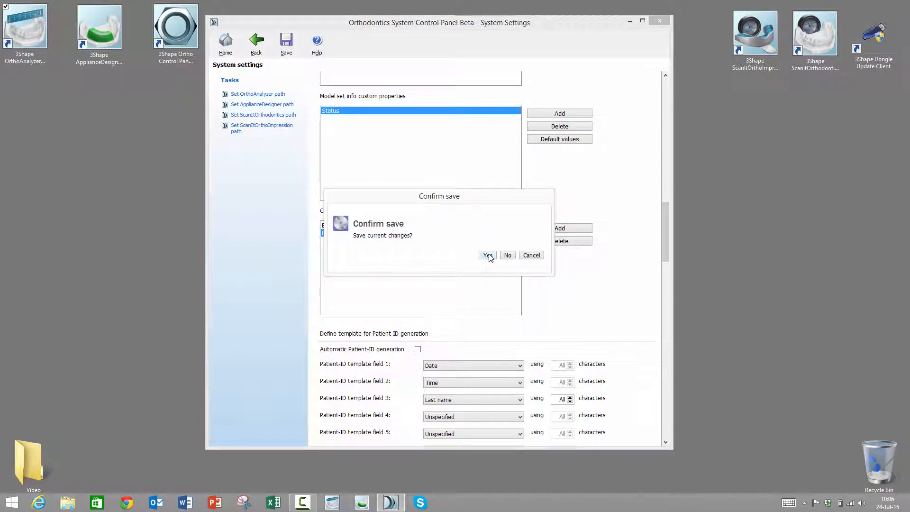
pyautogui.click(488, 255)
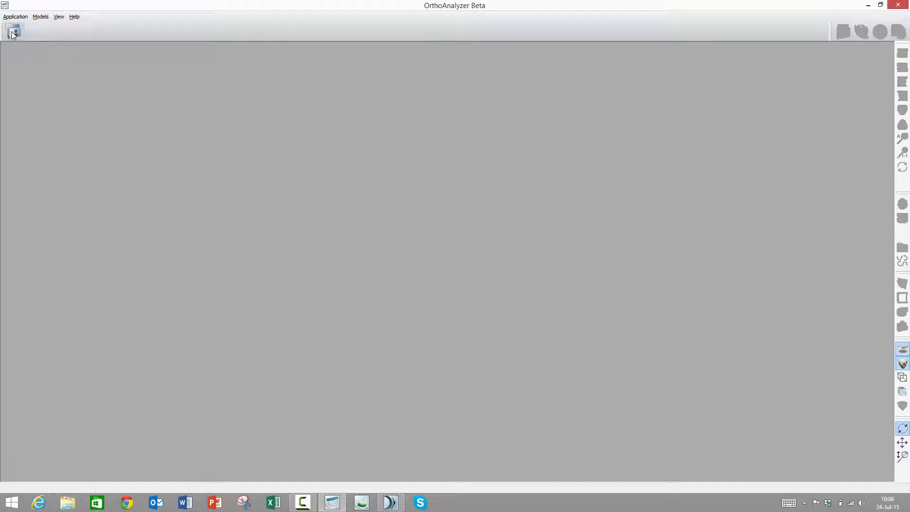
# - In OrthoAnalyzer, inspect the Clinic choices in a new patient form and exit without creating a patient
pyautogui.click(14, 32)
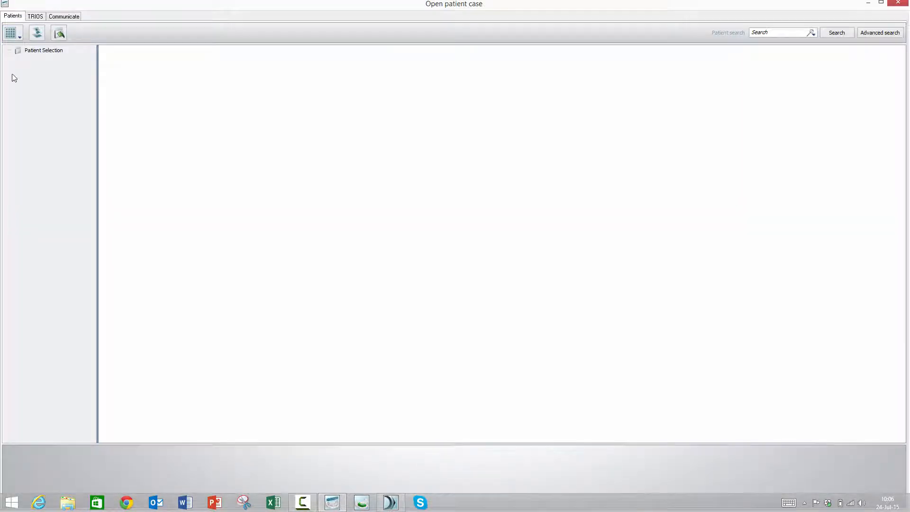
pyautogui.click(34, 34)
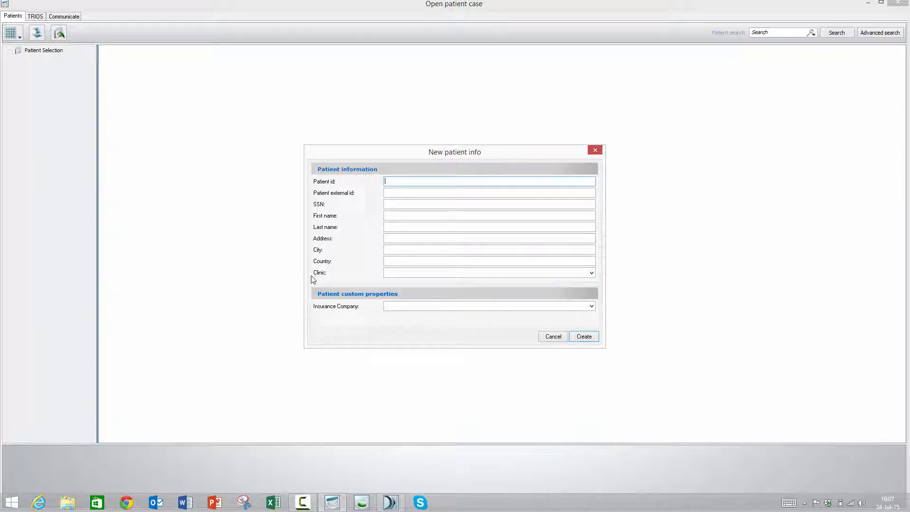
pyautogui.click(592, 273)
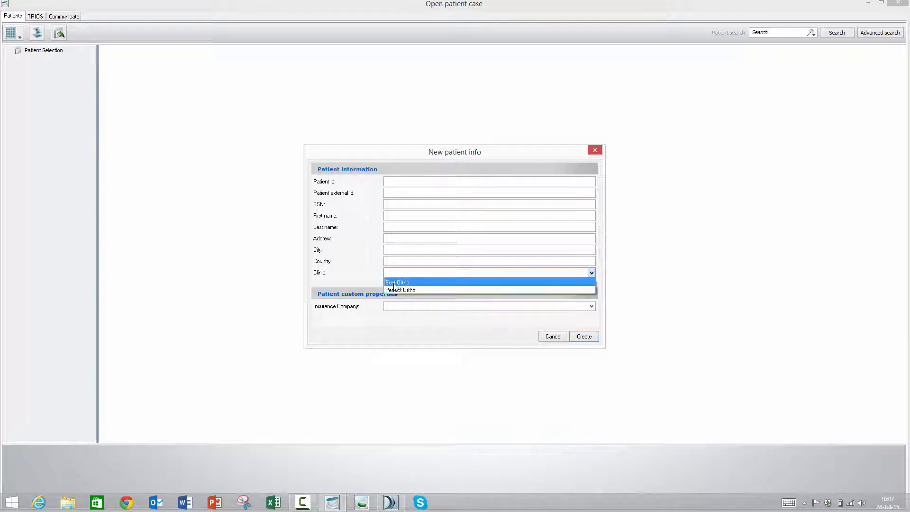
pyautogui.click(367, 277)
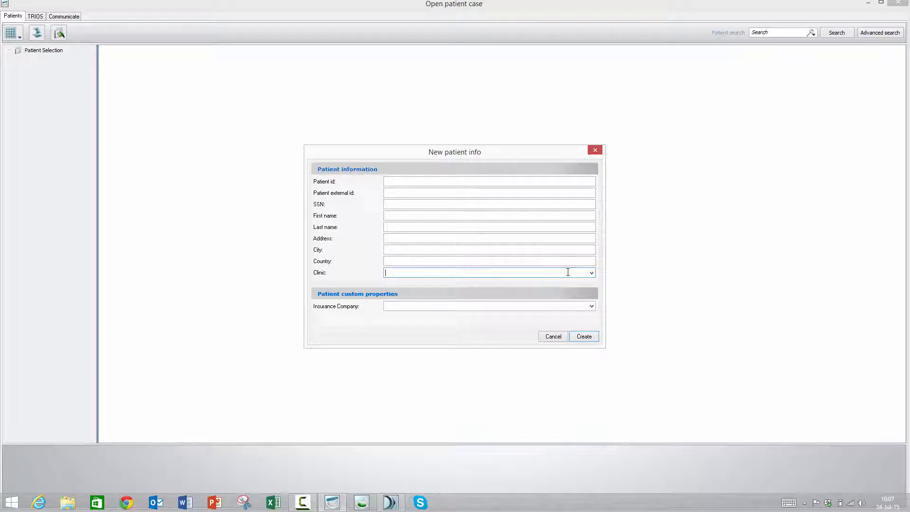
pyautogui.click(552, 337)
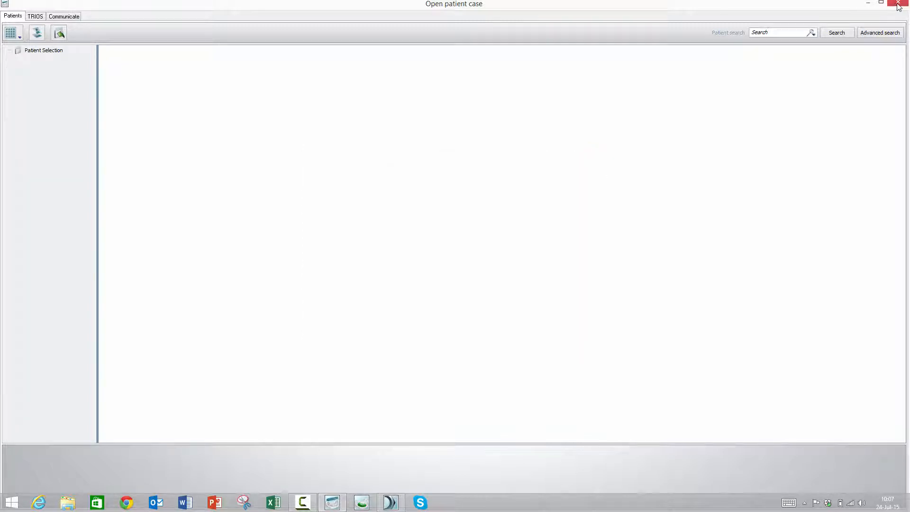
pyautogui.click(899, 5)
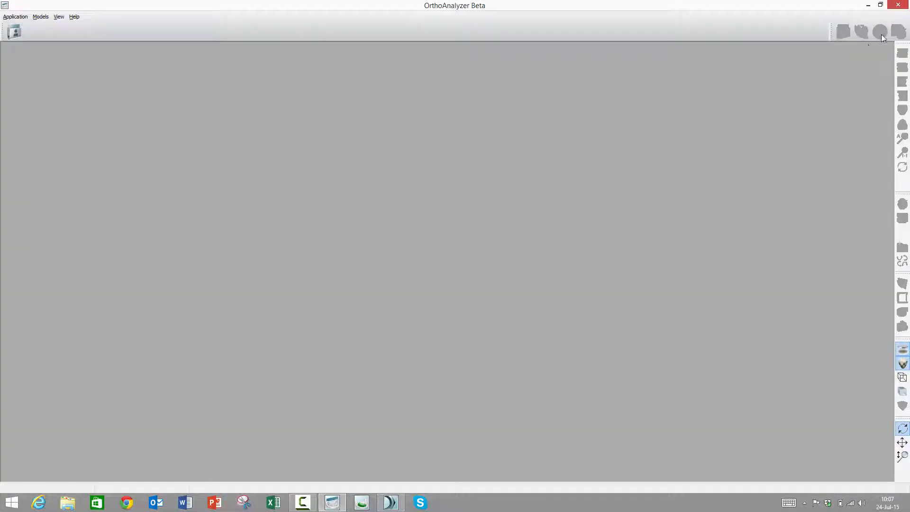
pyautogui.click(899, 5)
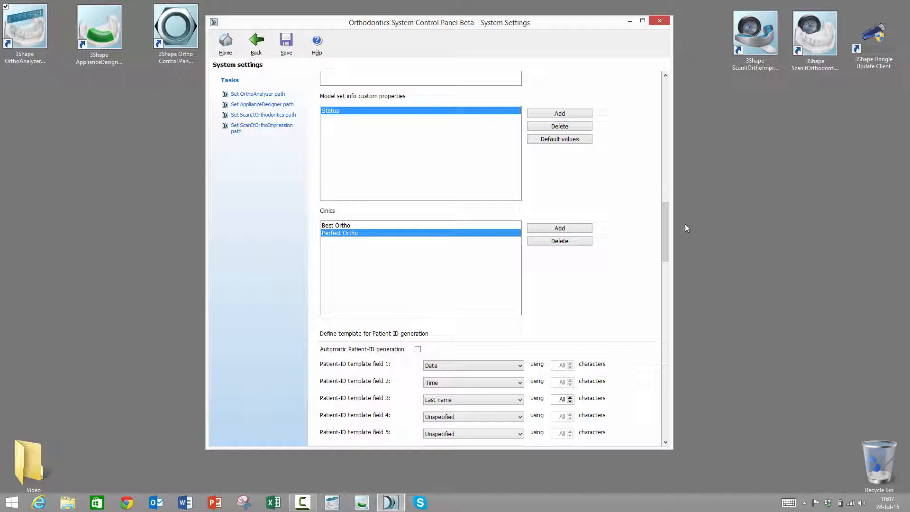
# - Start OrthoAnalyzer and try to create a new patient with only the first and last name, leaving the patient ID empty
pyautogui.click(33, 18)
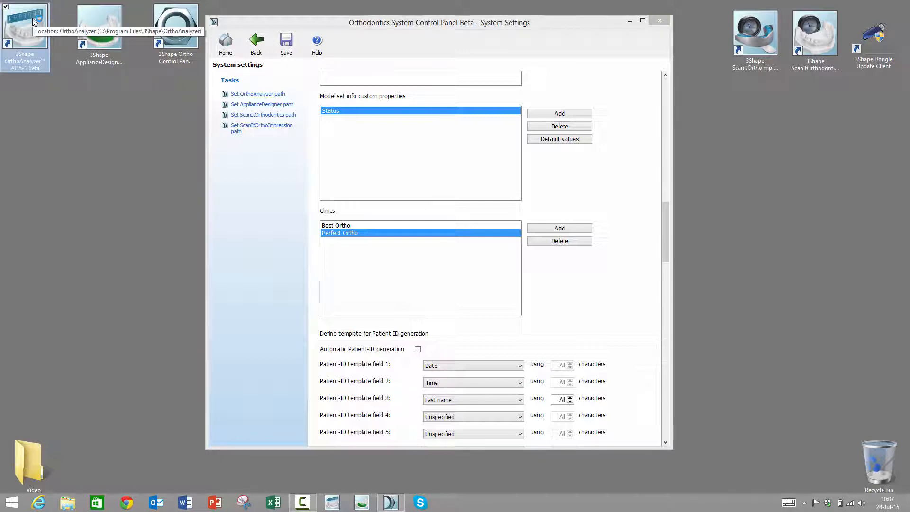
pyautogui.doubleClick(32, 18)
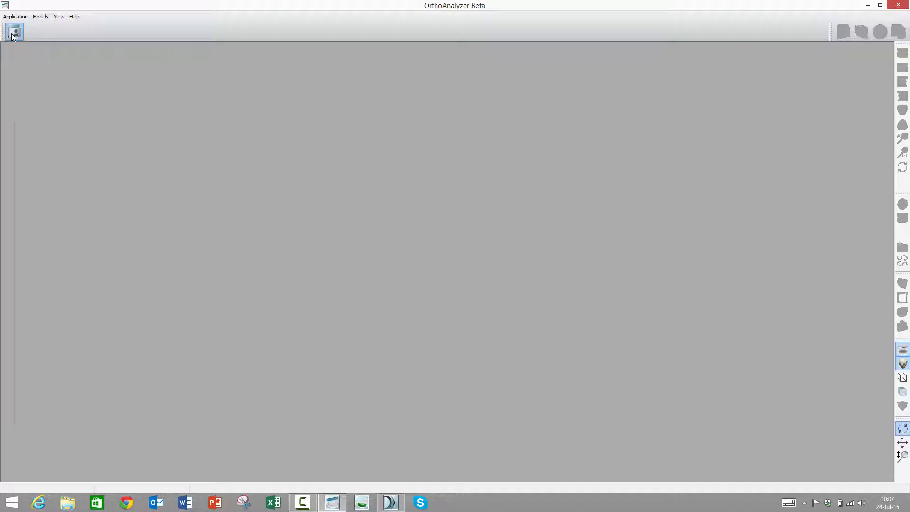
pyautogui.click(14, 32)
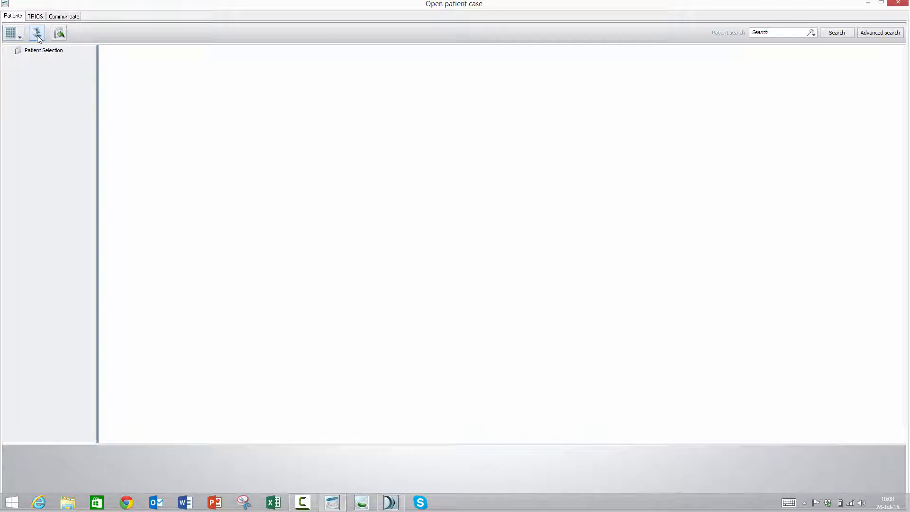
pyautogui.click(37, 35)
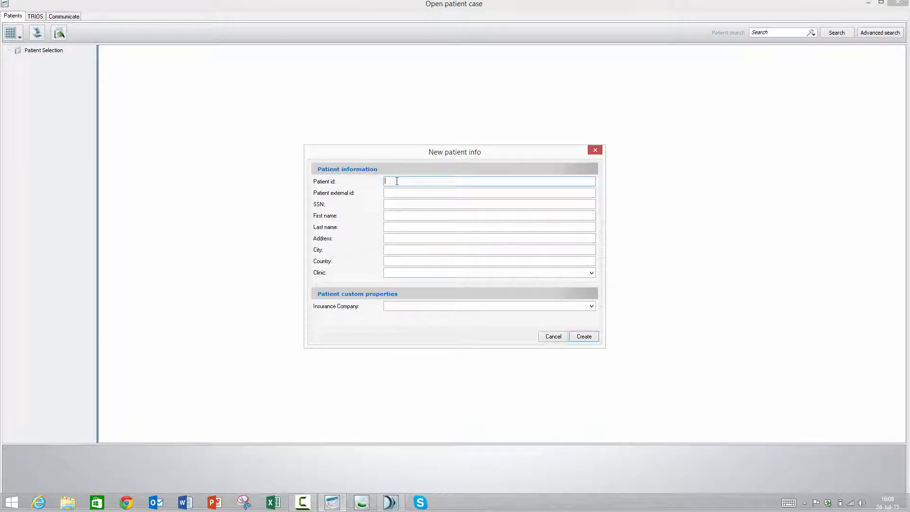
pyautogui.click(399, 215)
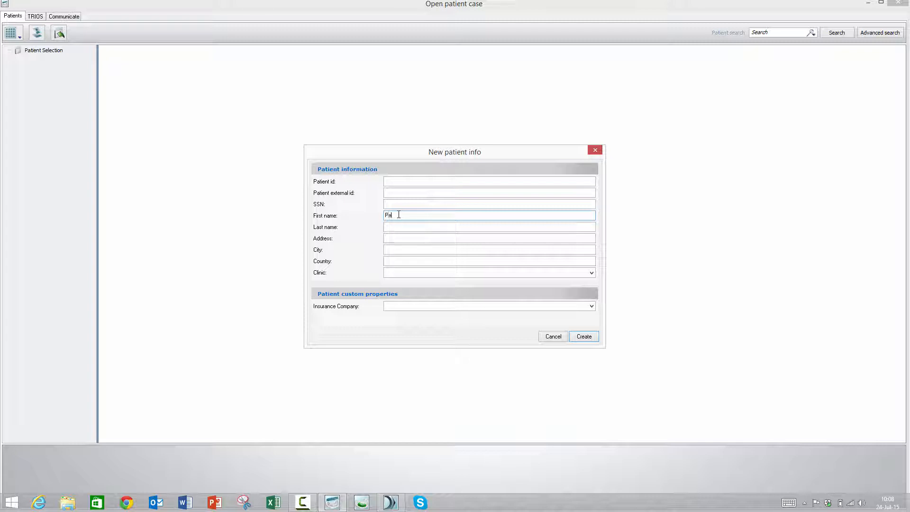
pyautogui.write('P')
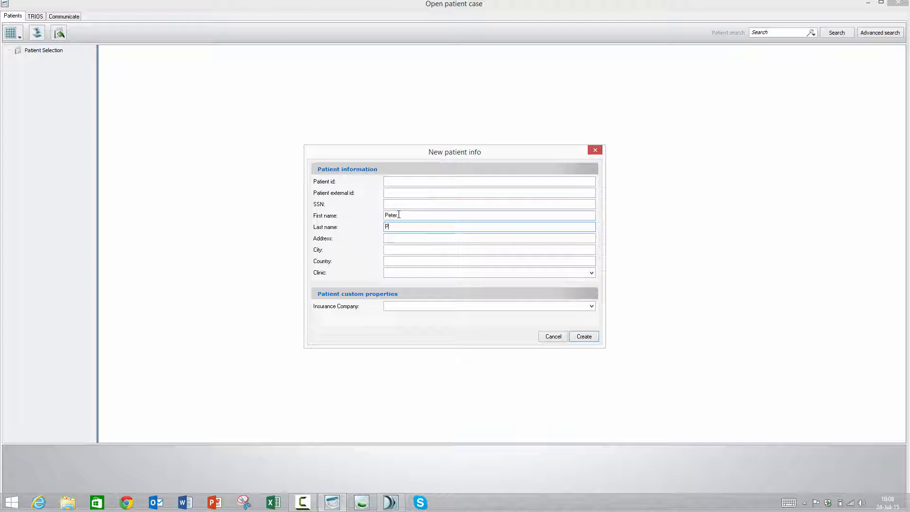
pyautogui.write('an')
pyautogui.click(584, 336)
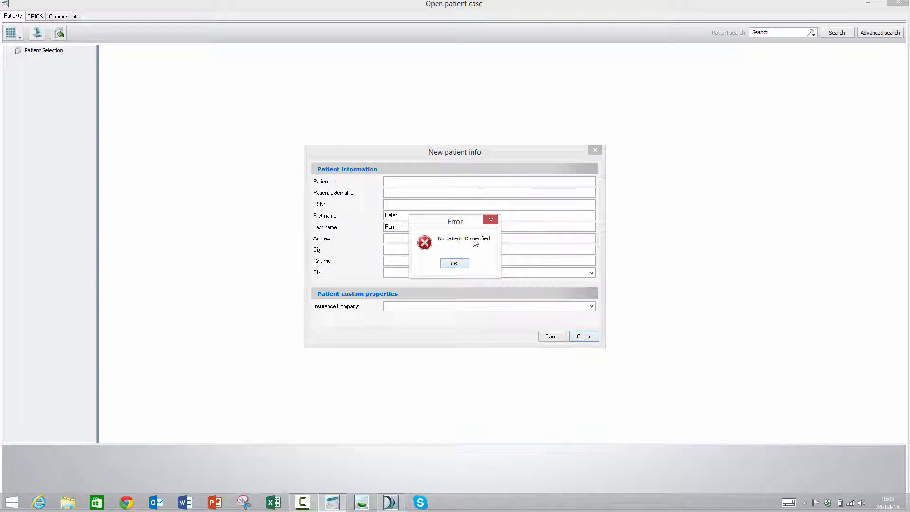
# - Cancel the new patient form and exit OrthoAnalyzer
pyautogui.click(455, 264)
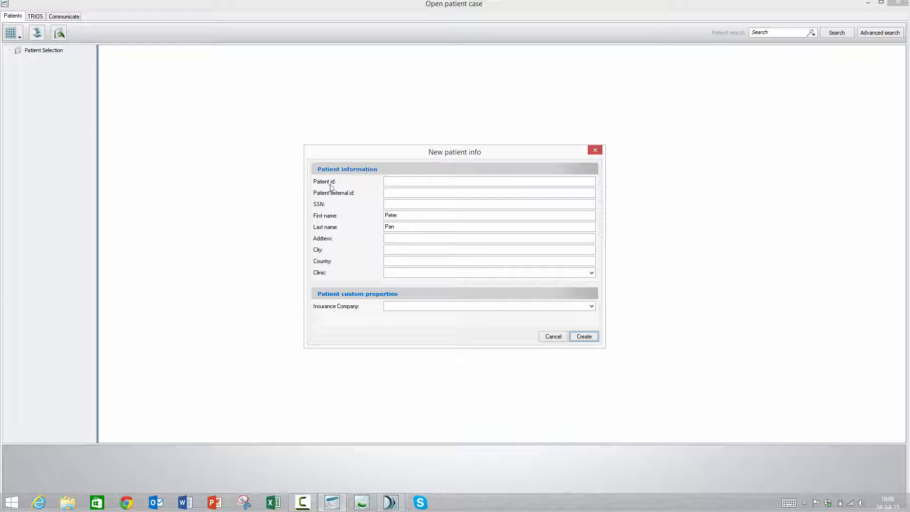
pyautogui.click(547, 337)
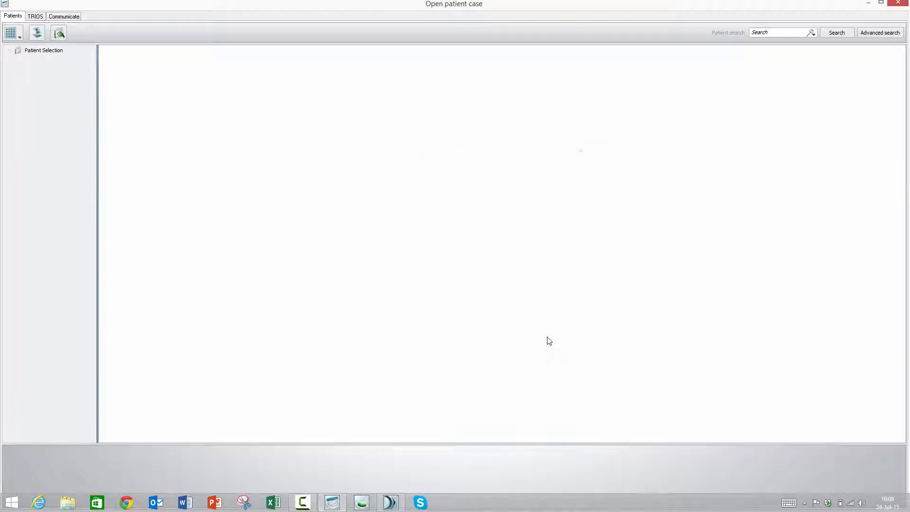
pyautogui.click(897, 3)
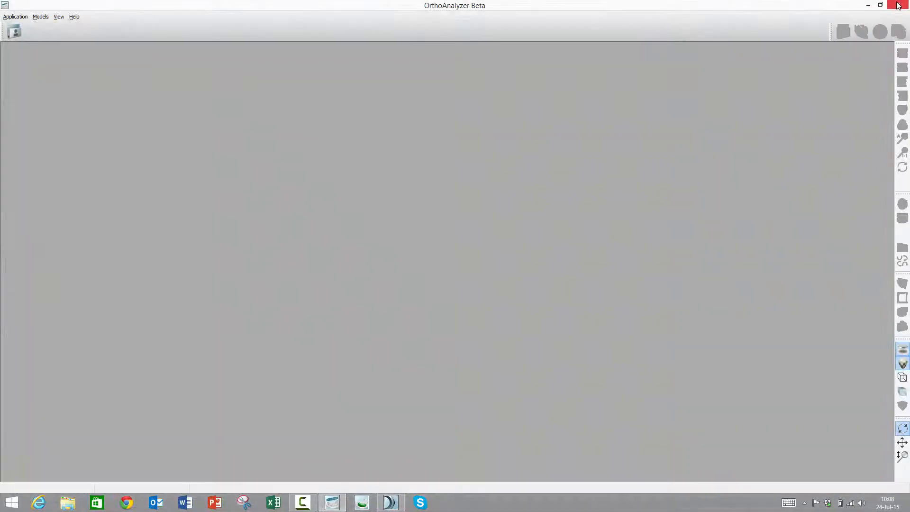
pyautogui.click(899, 6)
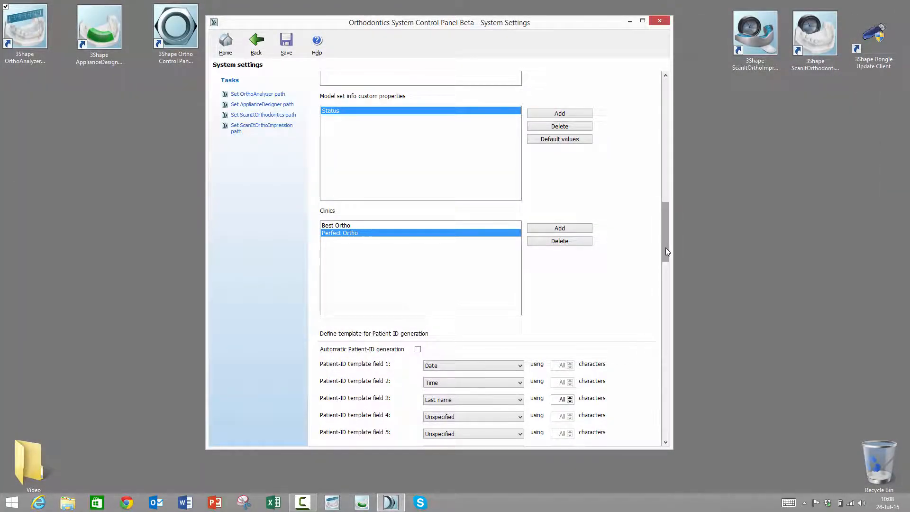
# - Enable automatic Patient-ID generation, set template fields 1 to 3 to Patient SSN, Last name and First name, and save the changes
pyautogui.moveTo(665, 247); pyautogui.dragTo(665, 258)
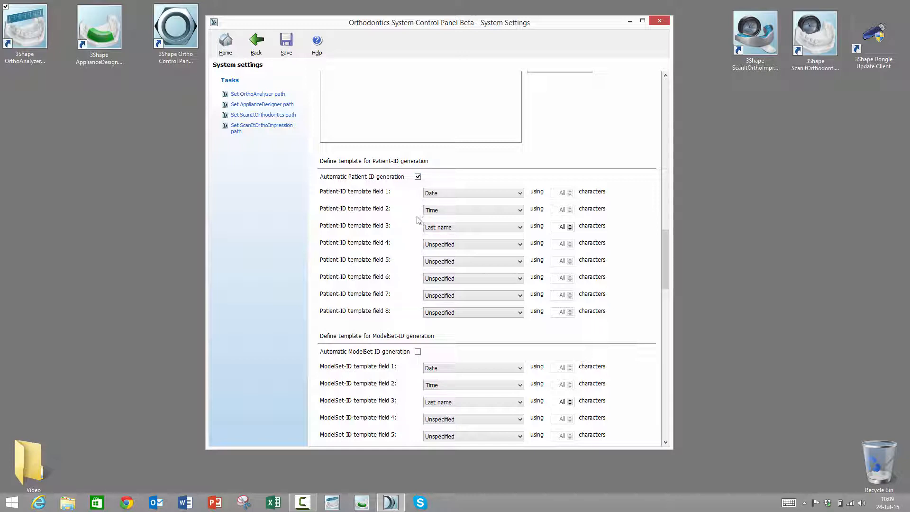
pyautogui.click(505, 194)
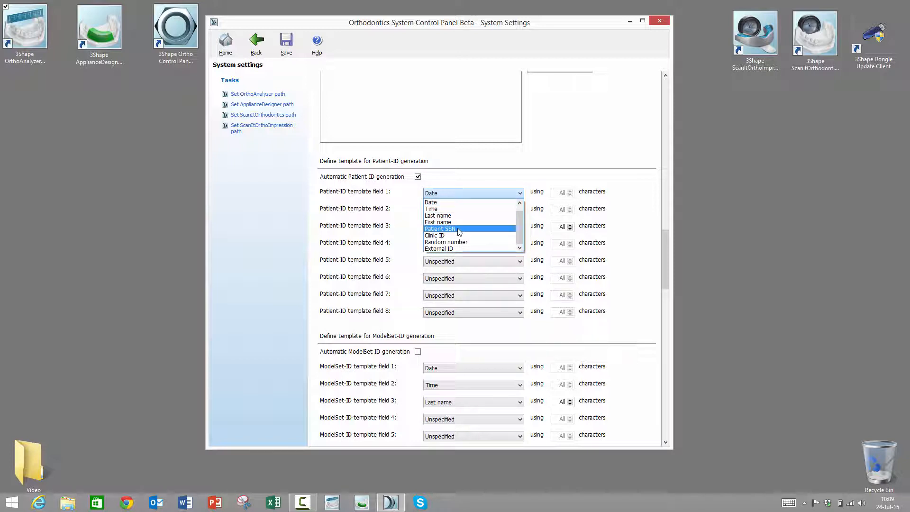
pyautogui.click(459, 230)
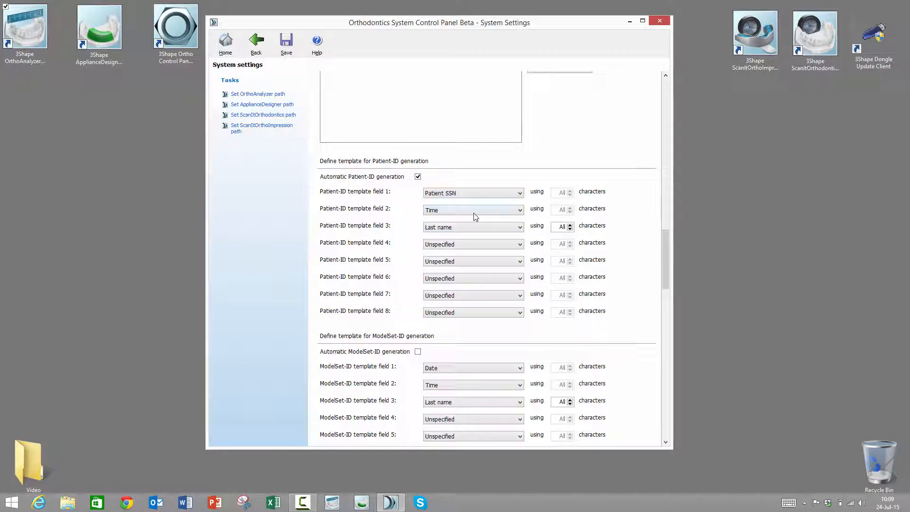
pyautogui.click(475, 211)
pyautogui.click(455, 232)
pyautogui.click(455, 228)
pyautogui.click(488, 253)
pyautogui.click(286, 46)
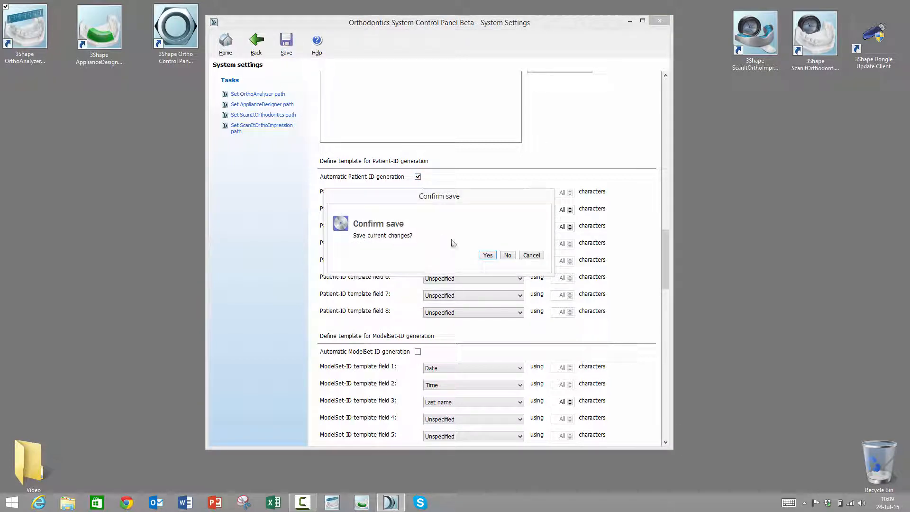
pyautogui.click(488, 255)
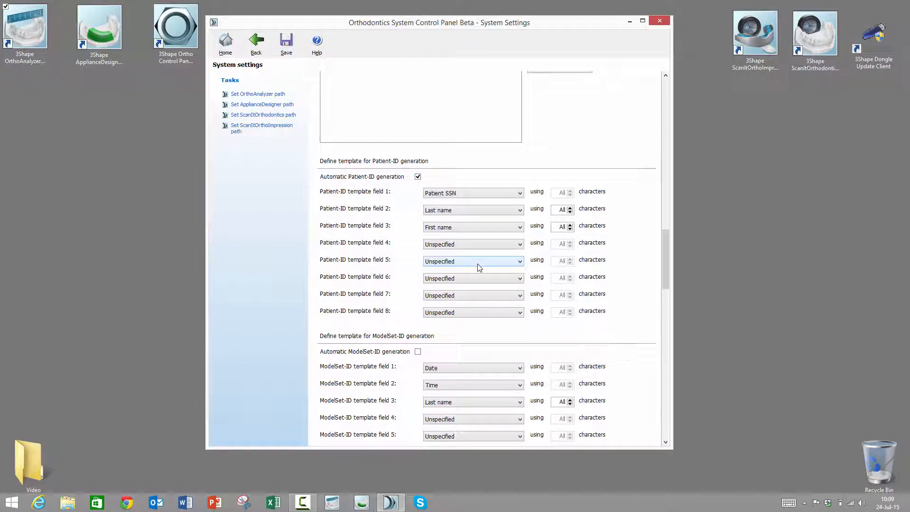
# - In OrthoAnalyzer, create a new patient from the first and last name only, proceeding without the SSN
pyautogui.doubleClick(22, 22)
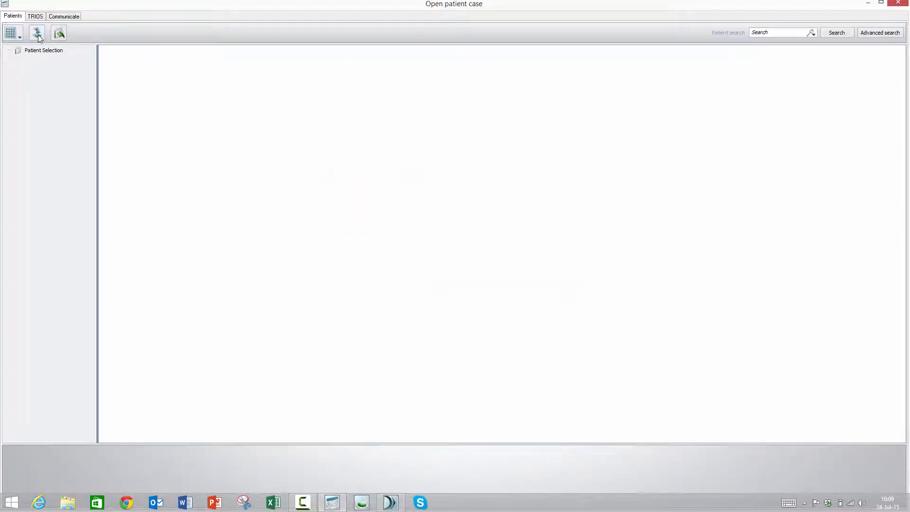
pyautogui.click(37, 33)
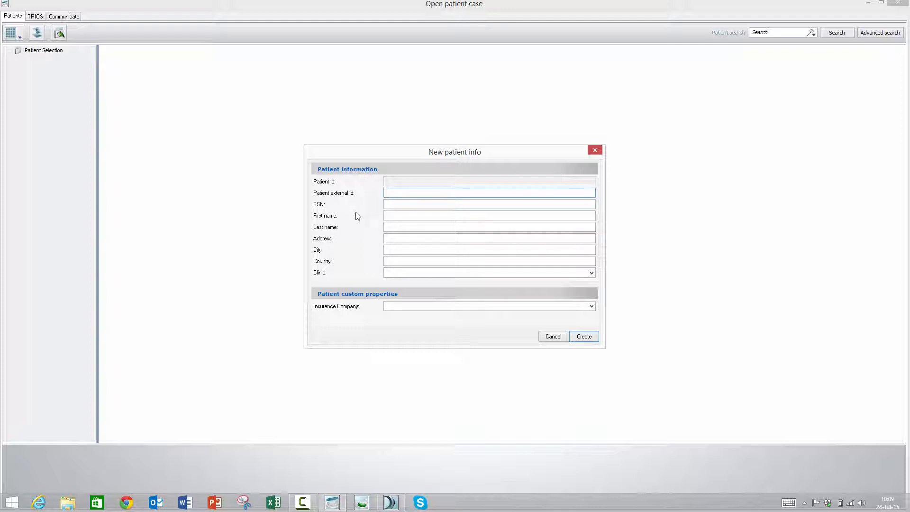
pyautogui.click(397, 216)
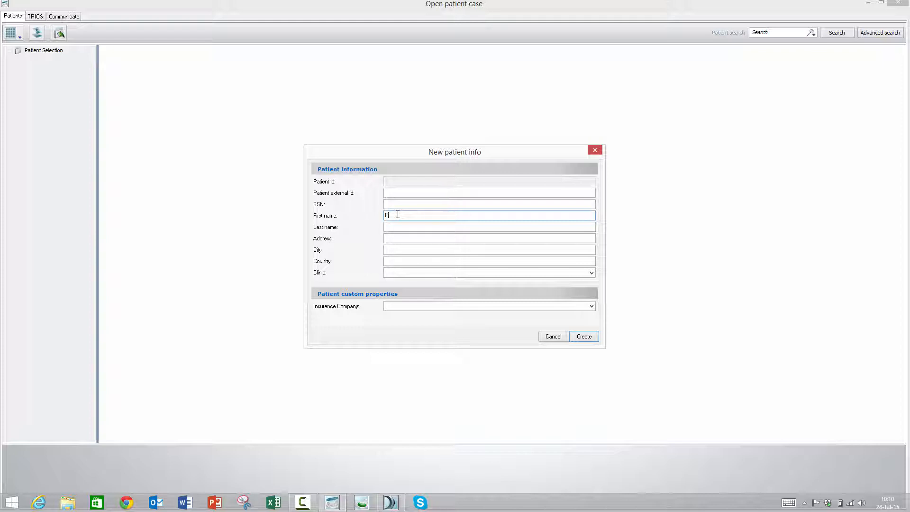
pyautogui.press('Tab')
pyautogui.write('P')
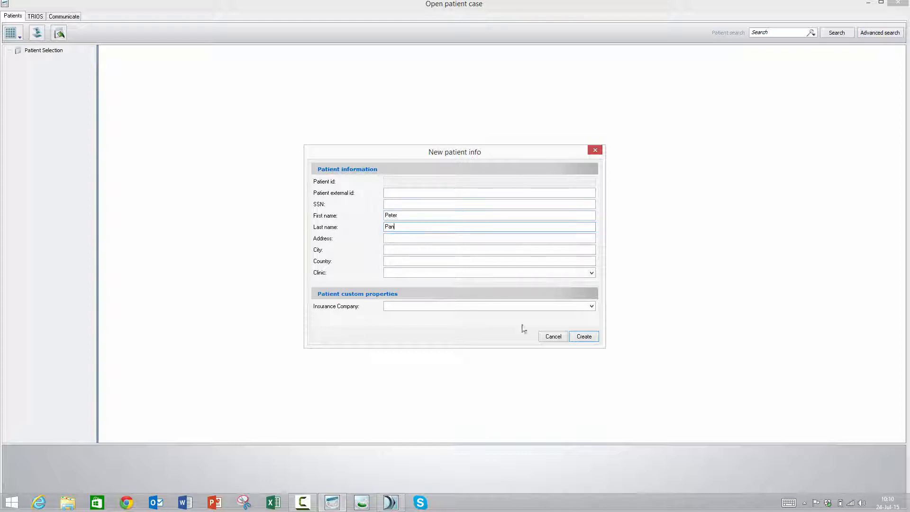
pyautogui.click(584, 338)
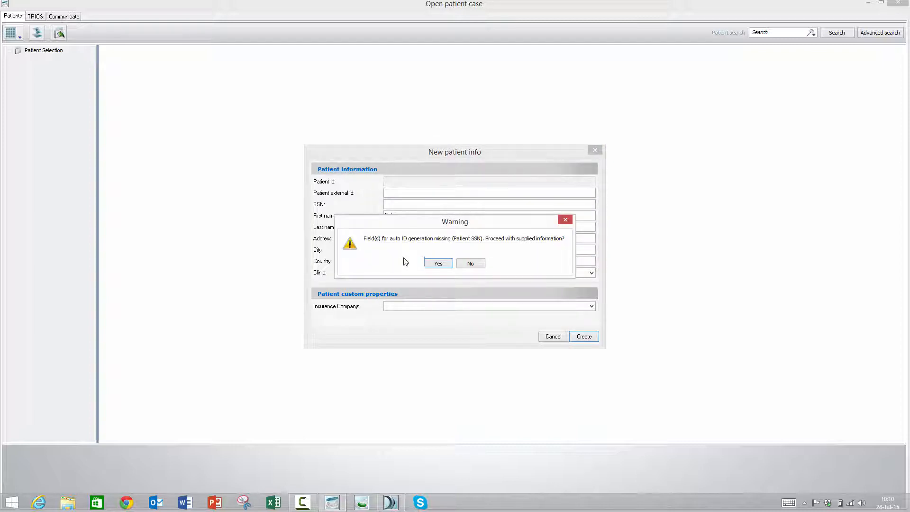
pyautogui.moveTo(398, 226); pyautogui.dragTo(401, 251)
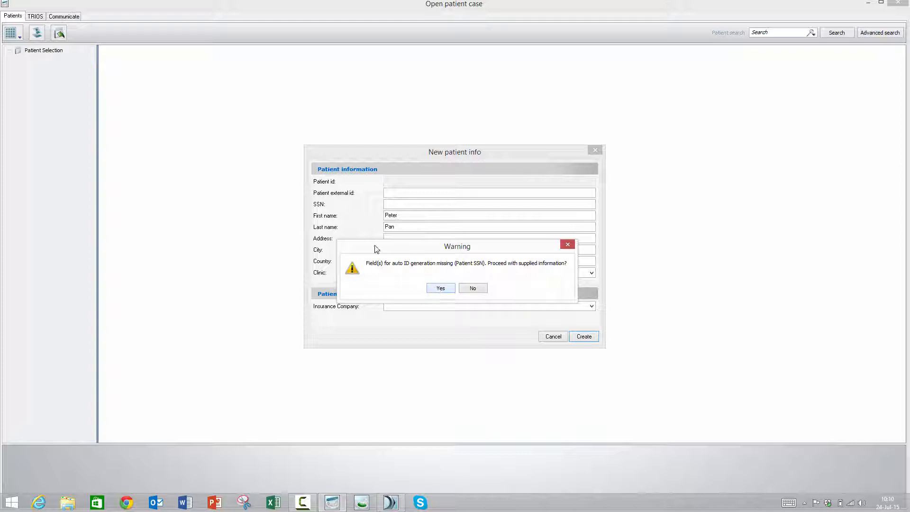
pyautogui.click(439, 289)
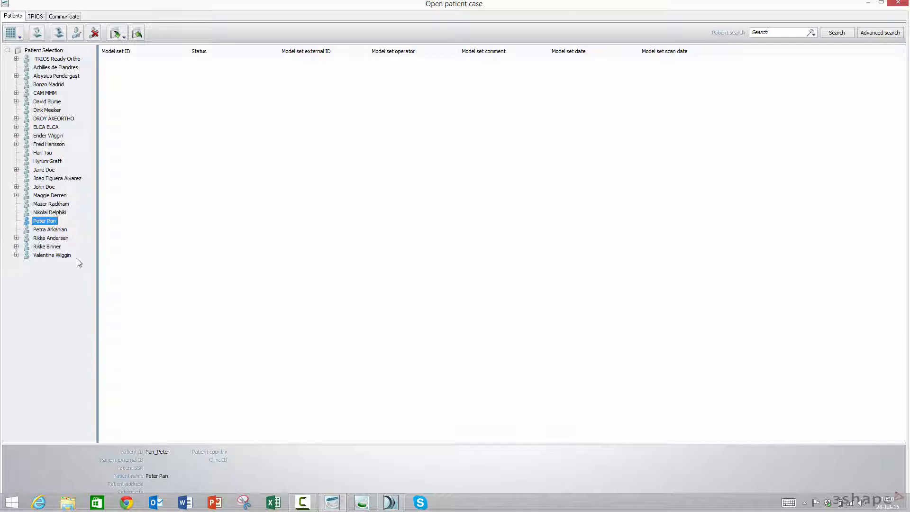
# - Switch back to the Control Panel and set Patient-ID template field 1 to Date
pyautogui.click(392, 505)
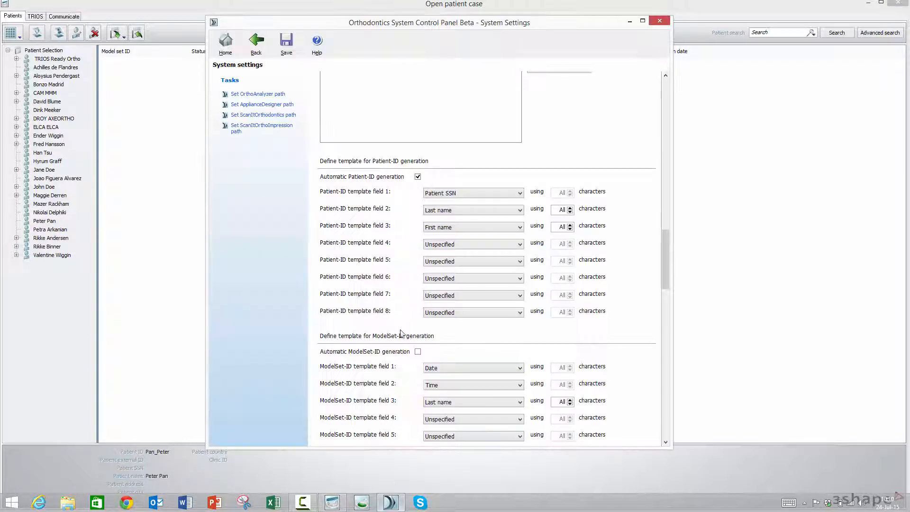
pyautogui.click(473, 193)
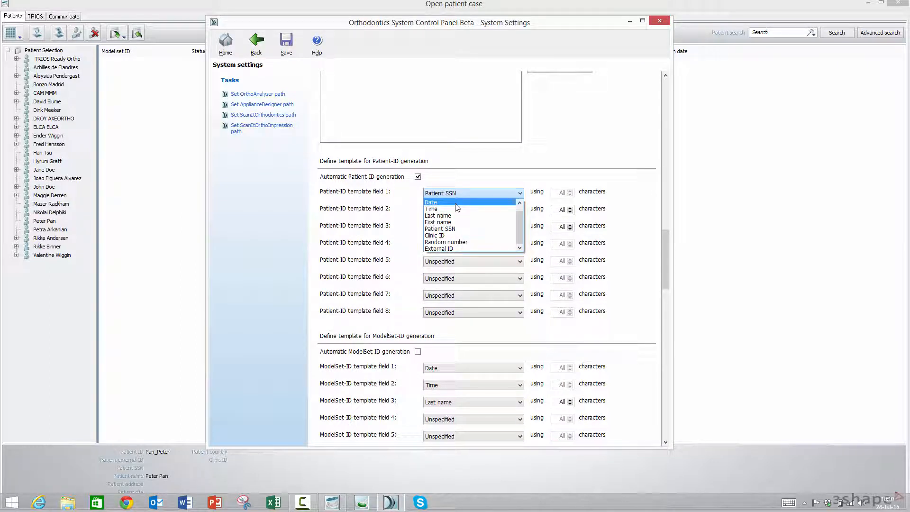
pyautogui.click(457, 202)
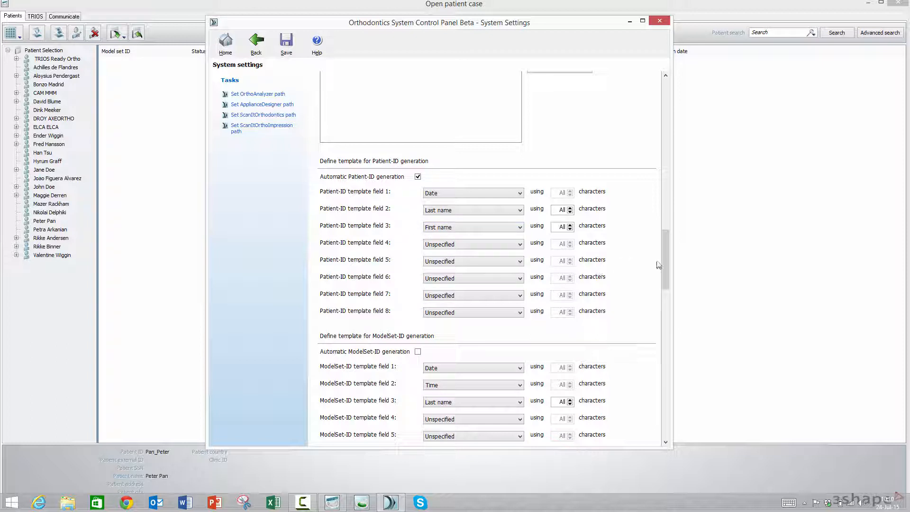
# - Examine the ModelSet-ID and Appliance-ID templates, the Export options and the Miscellaneous options, including the patient and case deleting permission
pyautogui.moveTo(664, 256); pyautogui.dragTo(663, 283)
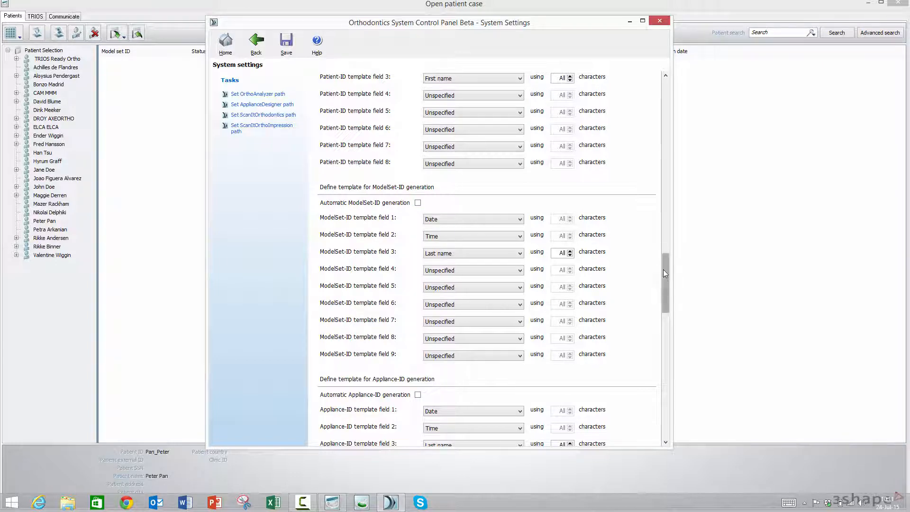
pyautogui.moveTo(663, 270); pyautogui.dragTo(659, 302)
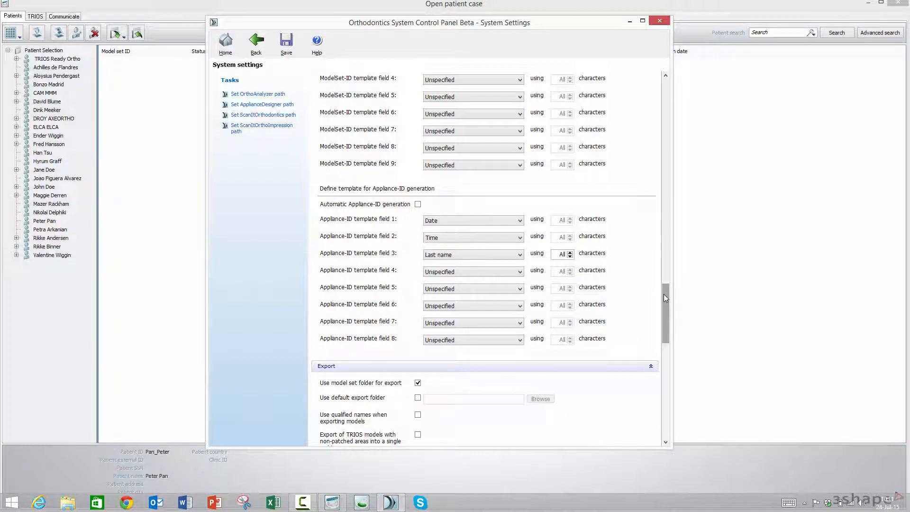
pyautogui.moveTo(664, 297); pyautogui.dragTo(665, 352)
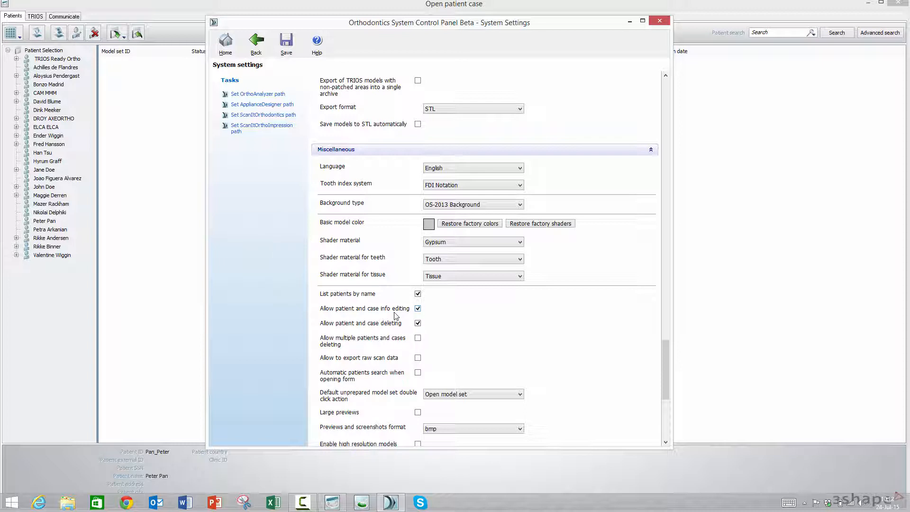
pyautogui.click(418, 323)
pyautogui.click(417, 323)
pyautogui.scroll(-2, 533, 345)
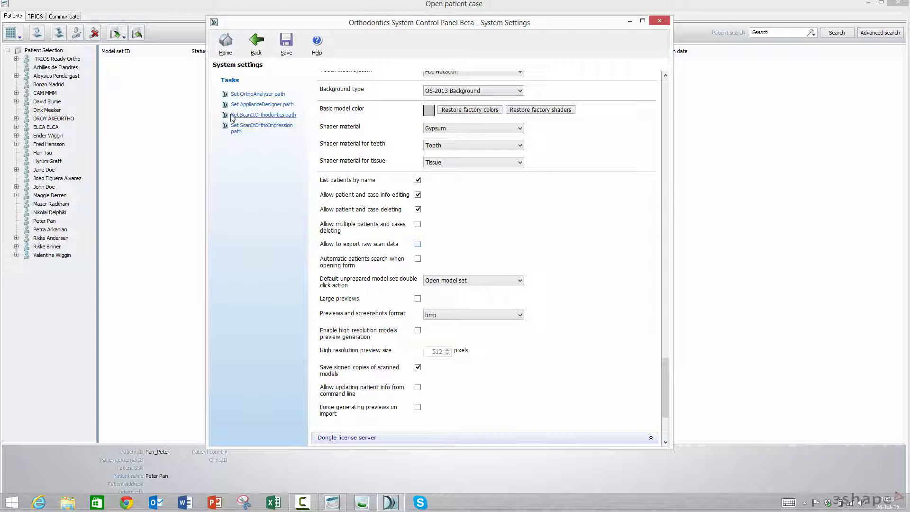
# - Switch to OrthoAnalyzer, reopen the patient case window and list all patients with their IDs
pyautogui.click(159, 117)
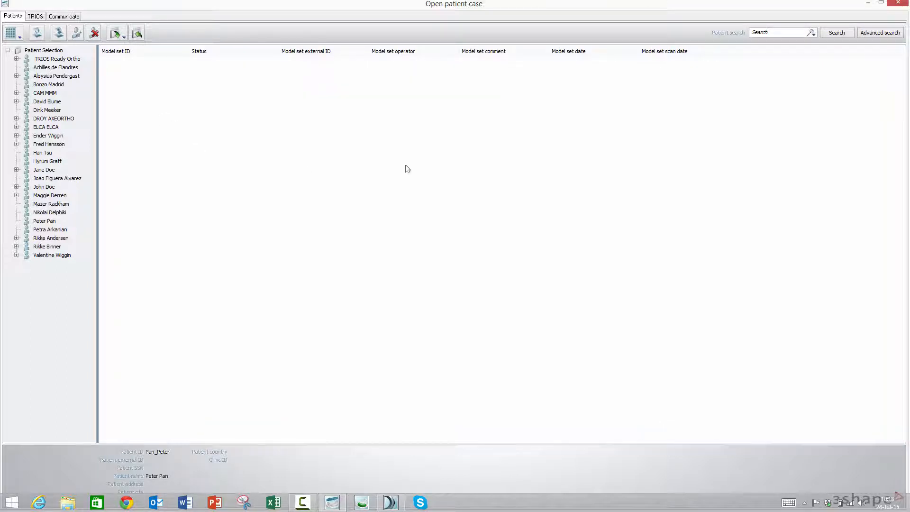
pyautogui.click(898, 3)
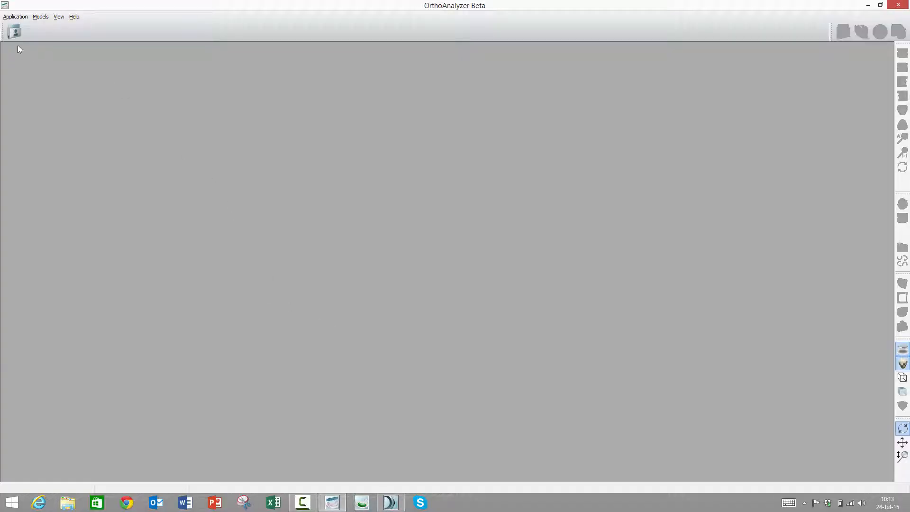
pyautogui.click(14, 33)
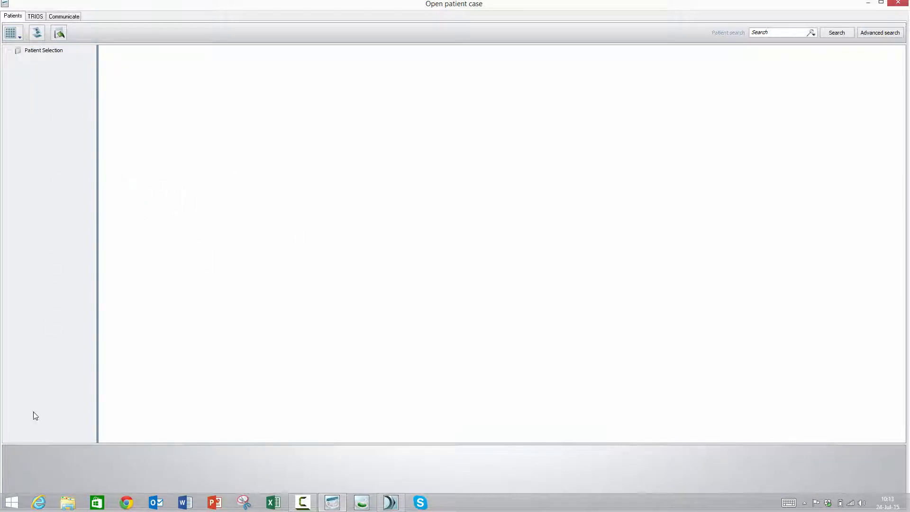
pyautogui.click(837, 32)
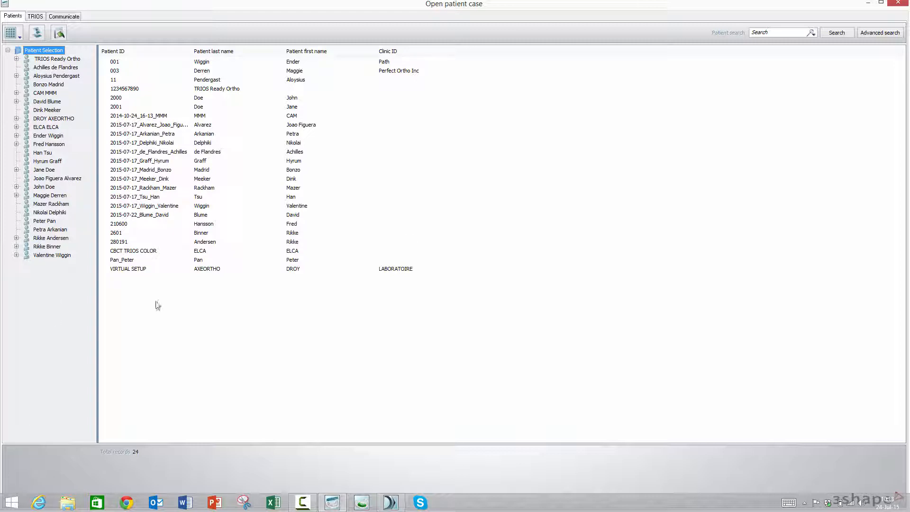
pyautogui.click(881, 3)
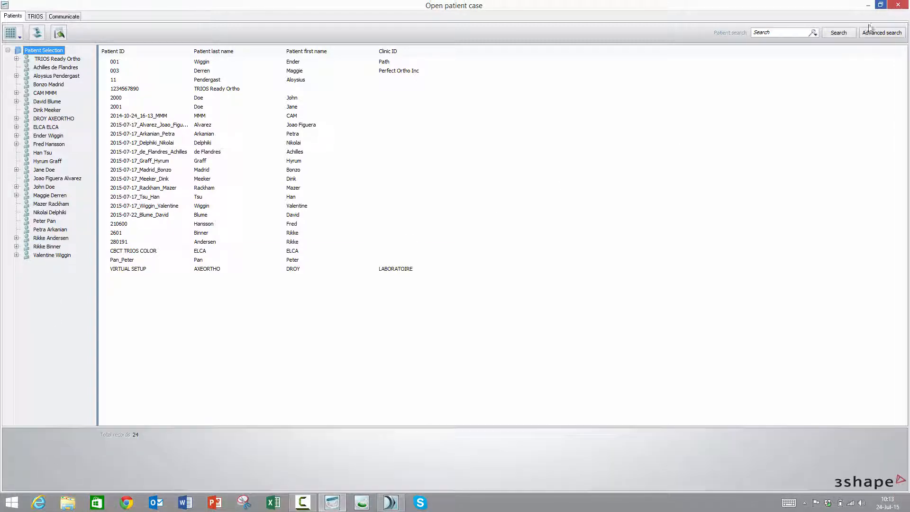
# - Close OrthoAnalyzer, enable automatic patients search when opening form in the Control Panel's system settings, and save the settings
pyautogui.moveTo(833, 8); pyautogui.dragTo(811, 44)
pyautogui.click(877, 41)
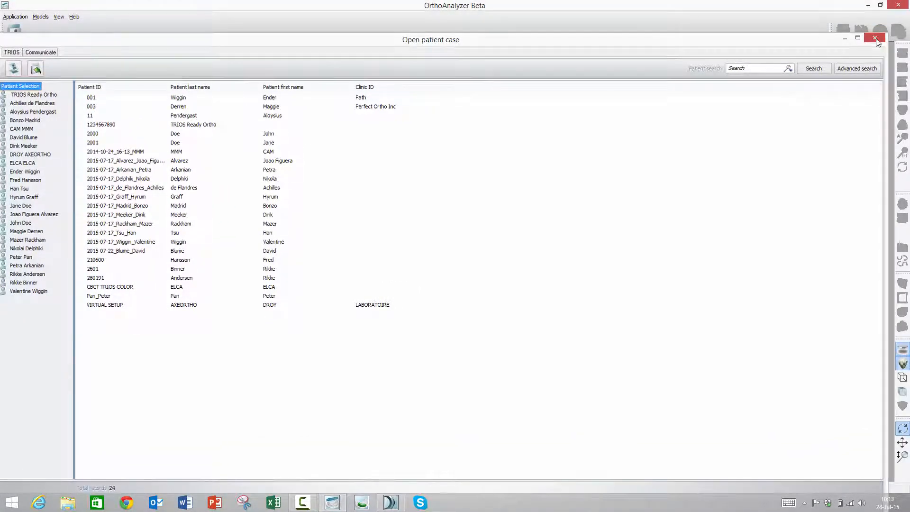
pyautogui.click(899, 5)
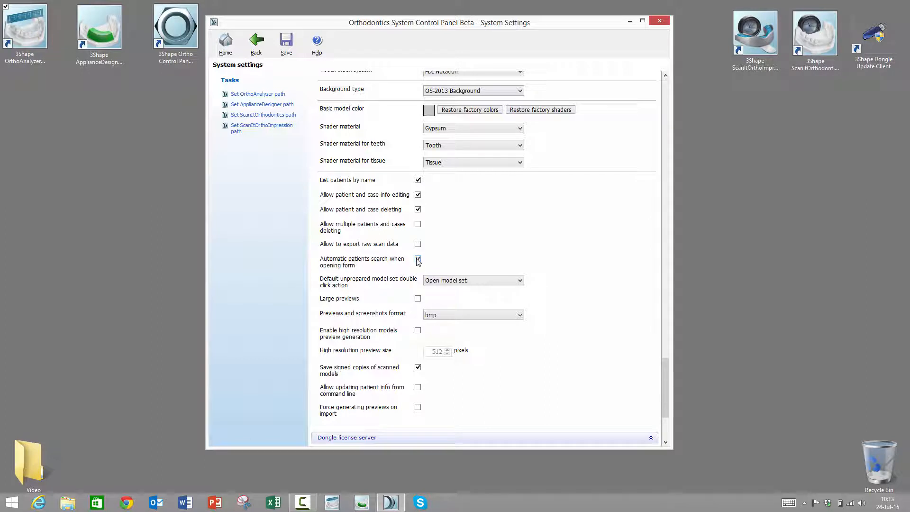
pyautogui.click(291, 46)
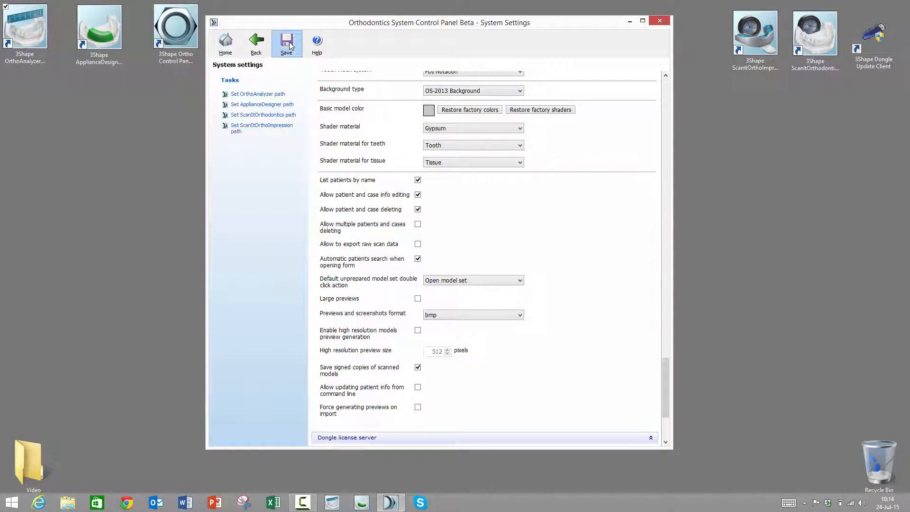
pyautogui.click(492, 259)
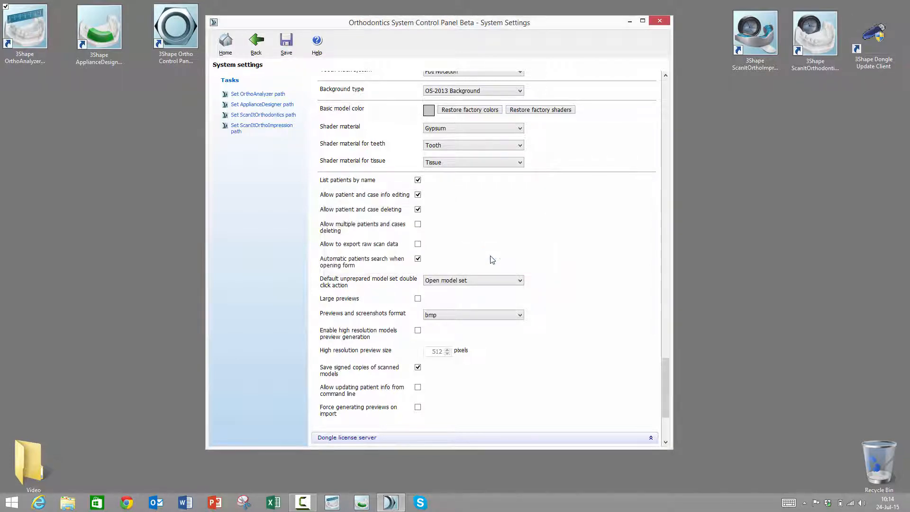
# - Start OrthoAnalyzer and open the patient case window to check the automatic patient search, then close it
pyautogui.doubleClick(22, 37)
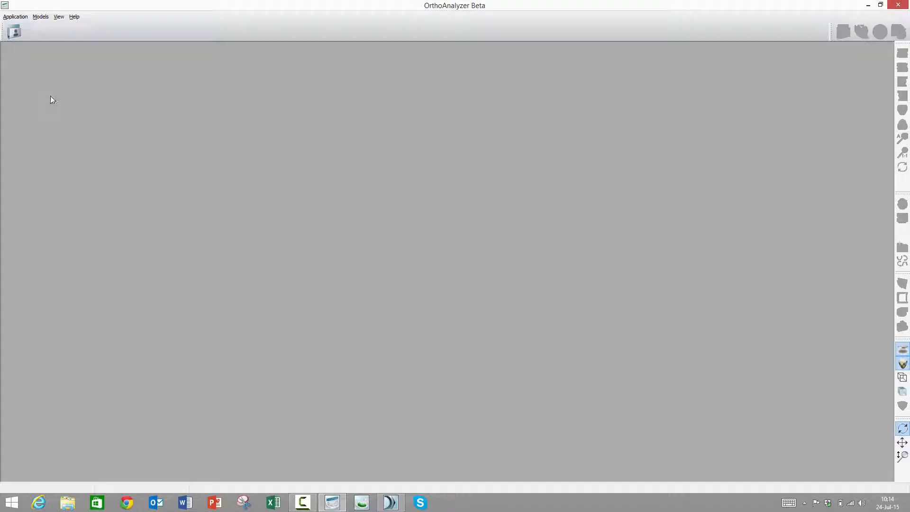
pyautogui.click(16, 34)
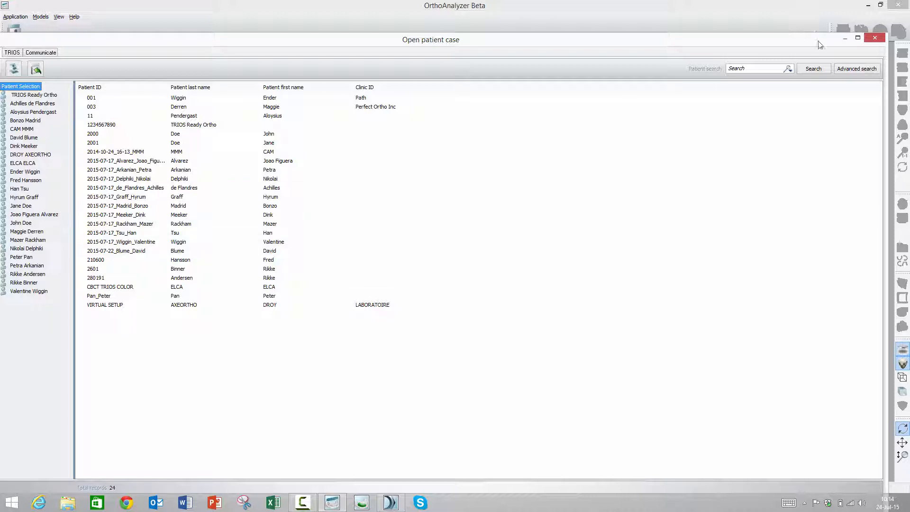
pyautogui.click(875, 38)
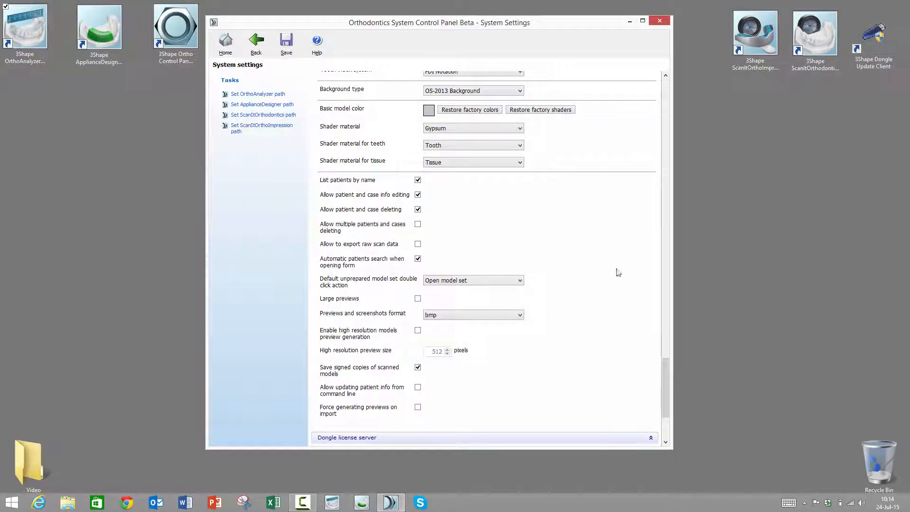
# - Restart OrthoAnalyzer and view the model previews of the TRIOS Ready Ortho patient's Treatment Proposal in the patient case window
pyautogui.doubleClick(33, 26)
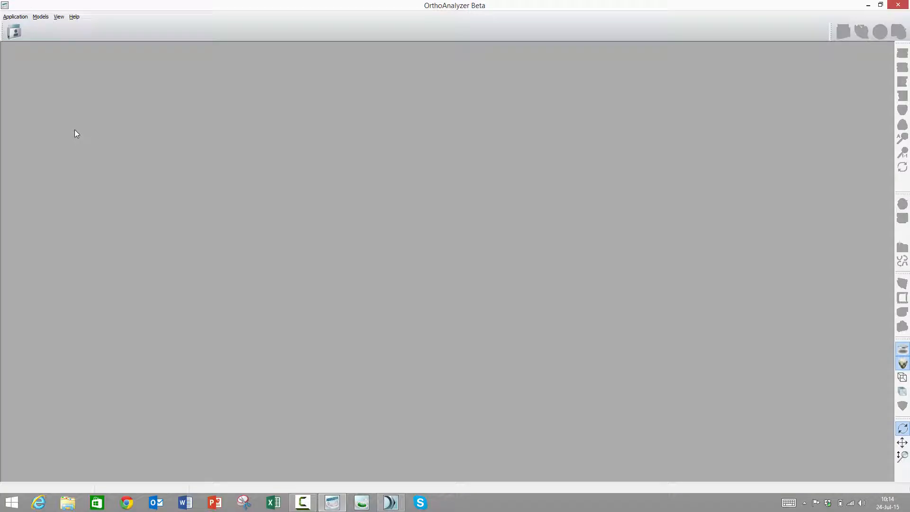
pyautogui.click(15, 32)
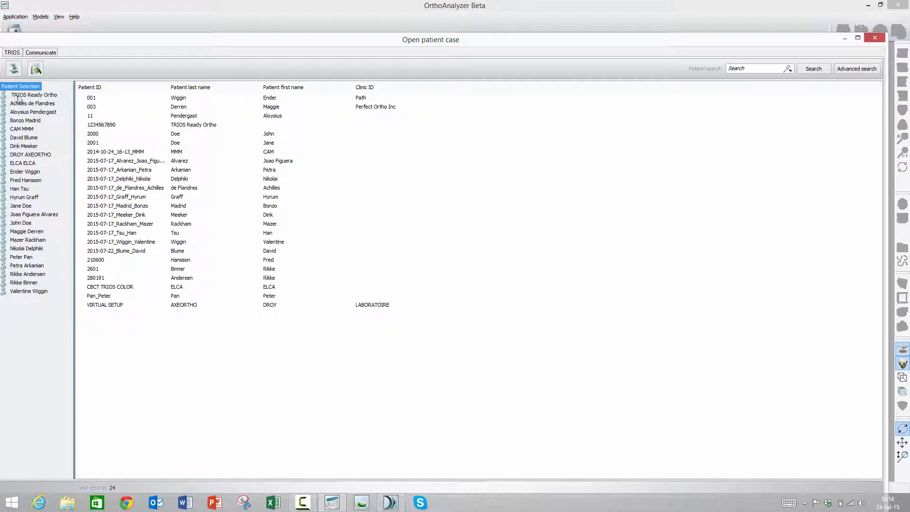
pyautogui.click(20, 96)
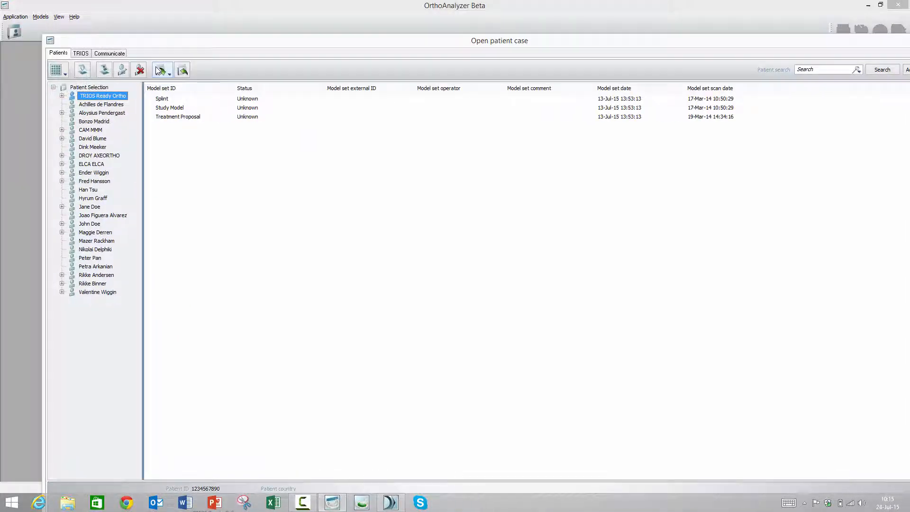
pyautogui.click(62, 96)
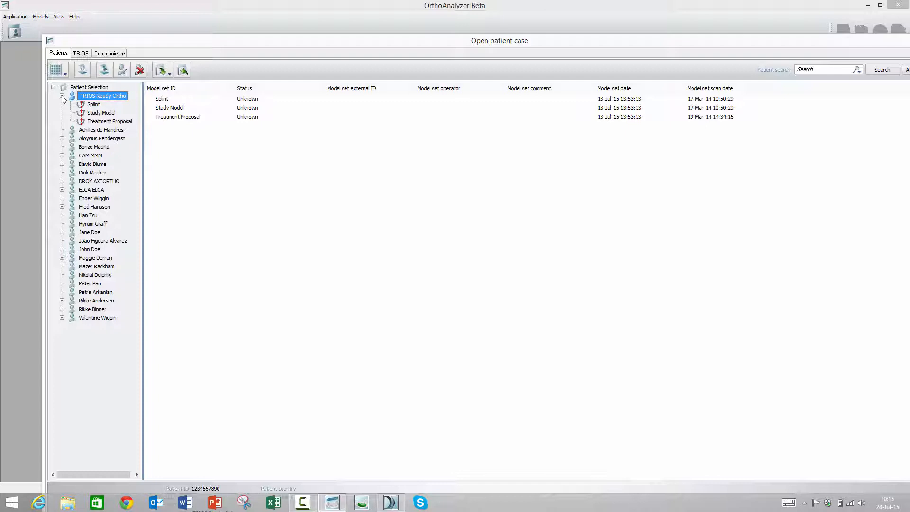
pyautogui.click(104, 123)
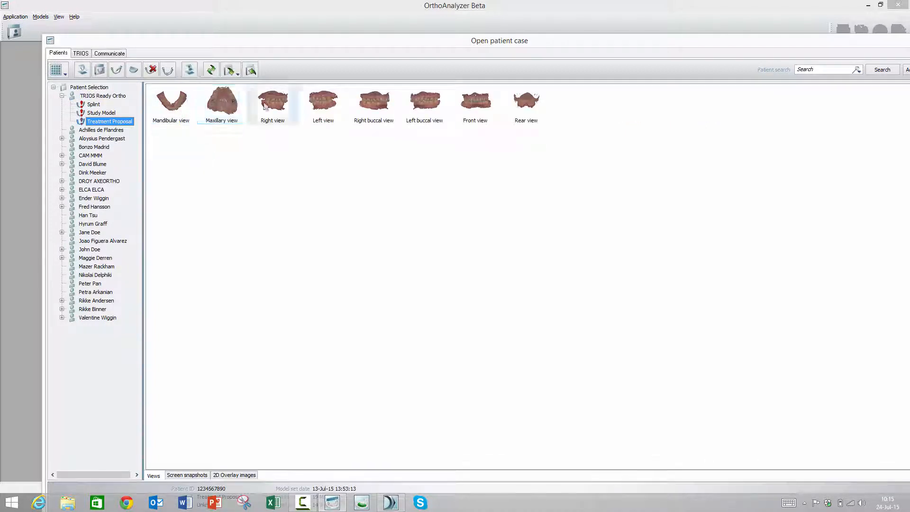
pyautogui.click(526, 105)
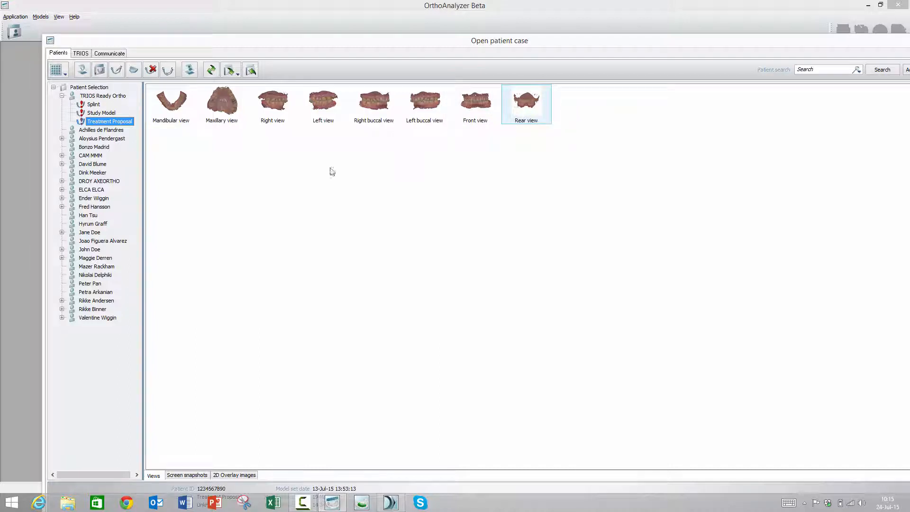
# - Switch the Treatment Proposal views to large previews and move the patient case window fully into view
pyautogui.click(67, 70)
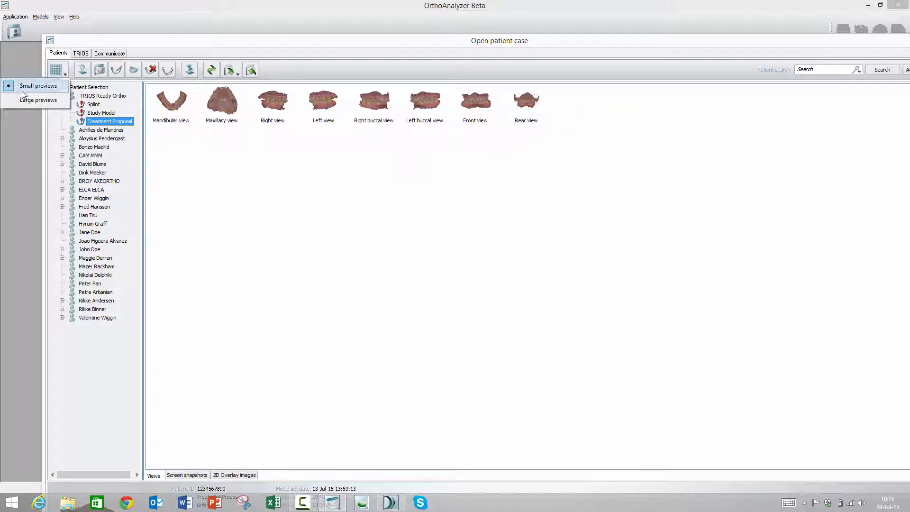
pyautogui.click(6, 100)
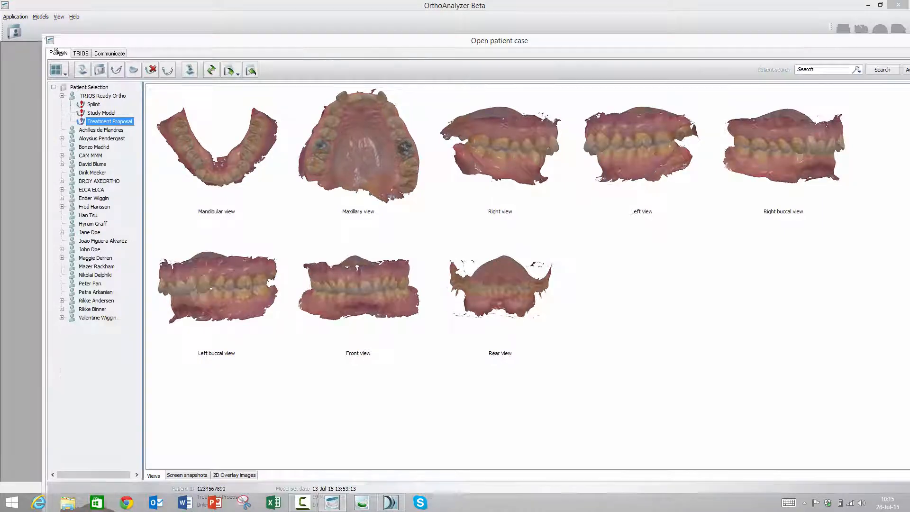
pyautogui.moveTo(43, 35); pyautogui.dragTo(253, 118)
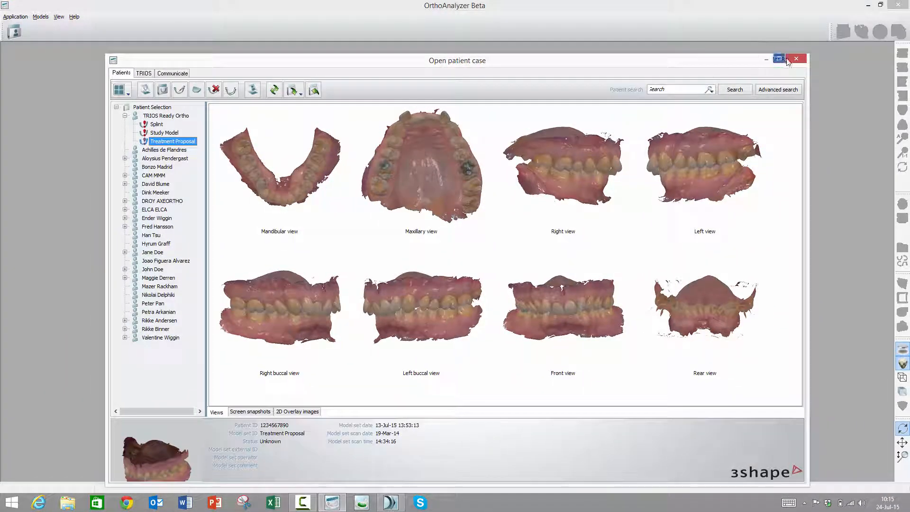
# - Close the patient case window, enable Large previews in the Control Panel's system settings, and save the settings
pyautogui.click(804, 58)
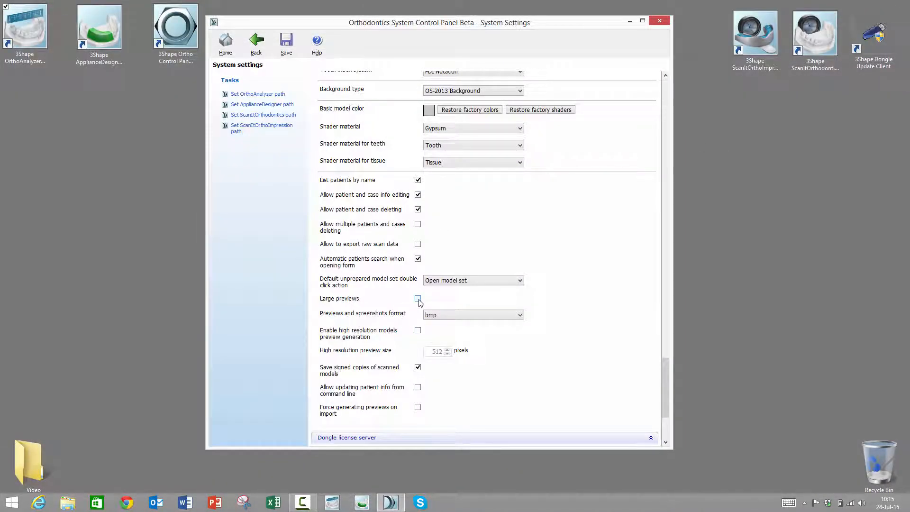
pyautogui.click(287, 48)
pyautogui.click(488, 253)
# - Reopen OrthoAnalyzer's patient case window and check the preview size of the TRIOS Ready Ortho patient's Treatment Proposal
pyautogui.doubleClick(14, 26)
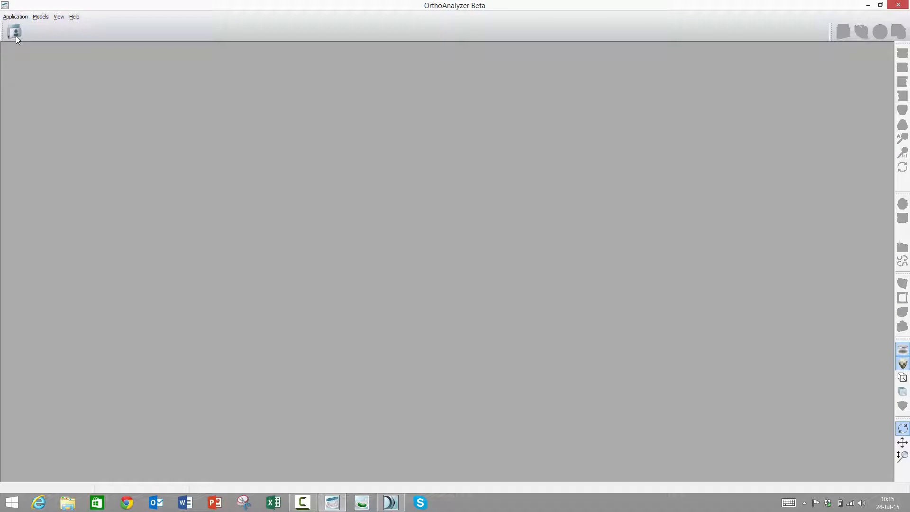
pyautogui.click(16, 35)
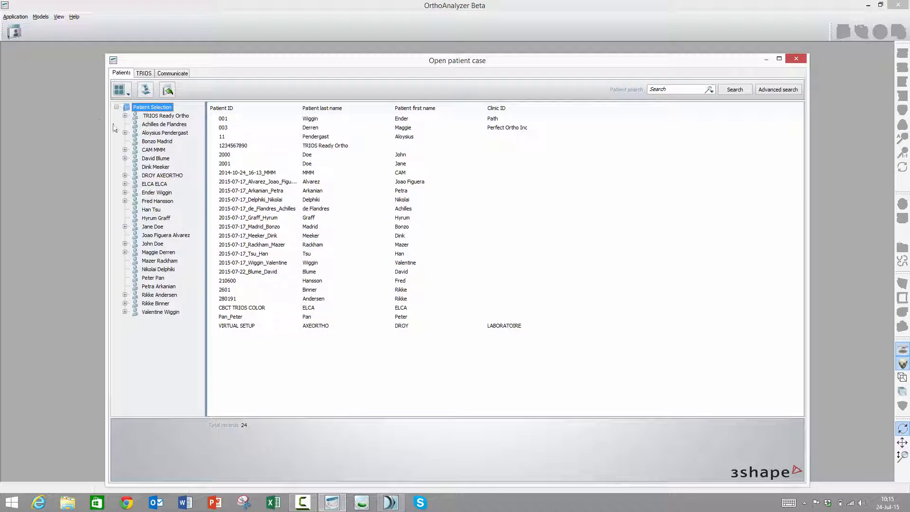
pyautogui.click(126, 116)
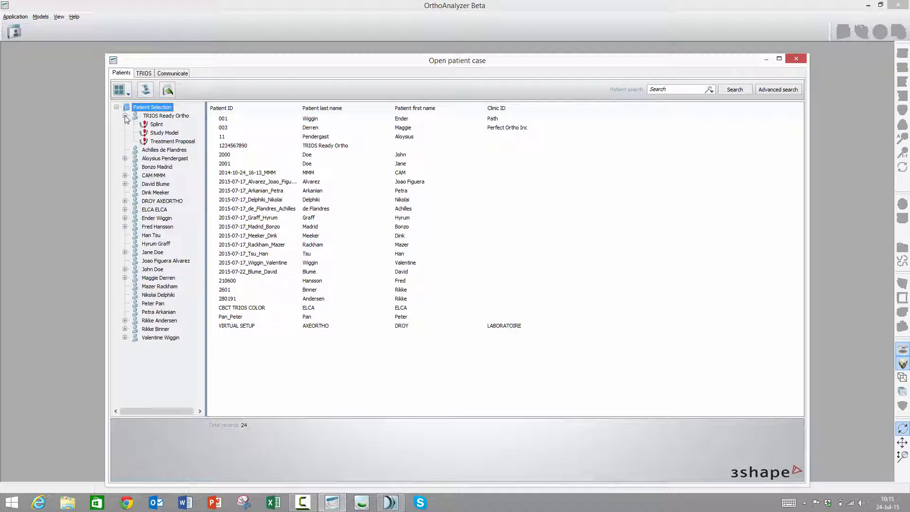
pyautogui.click(160, 143)
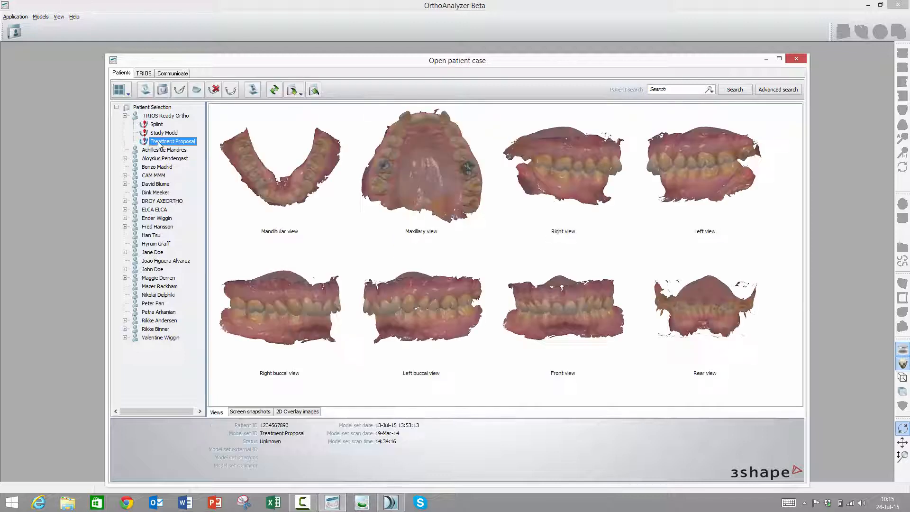